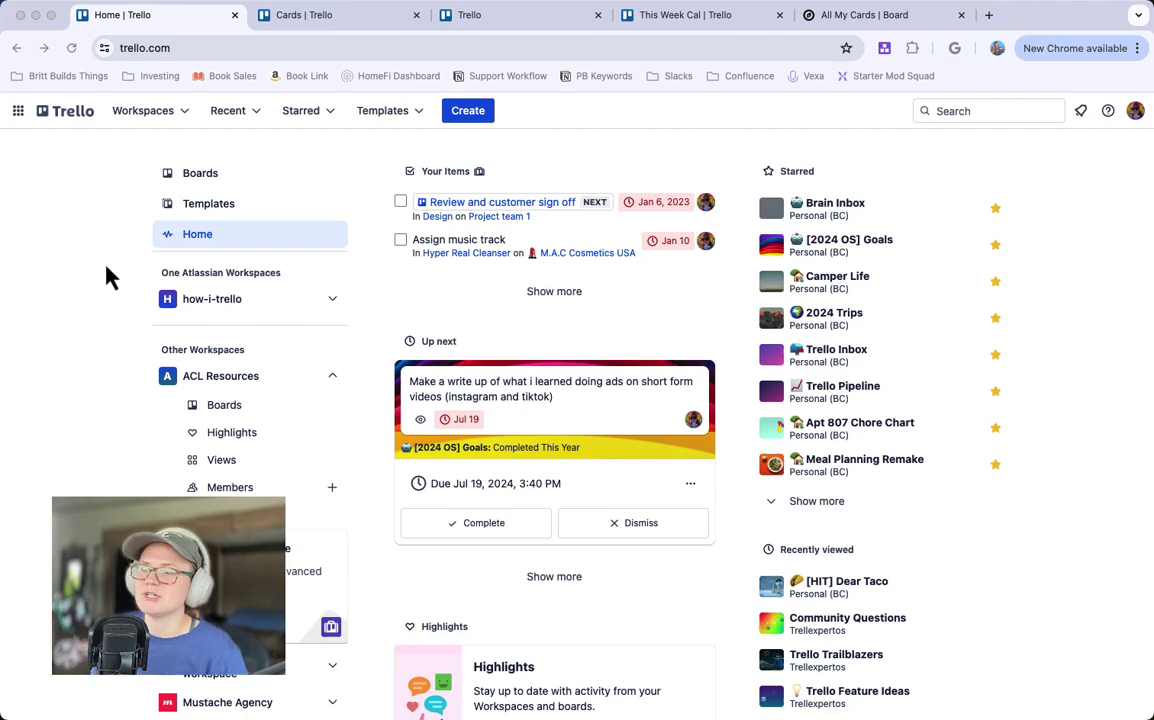
click(290, 15)
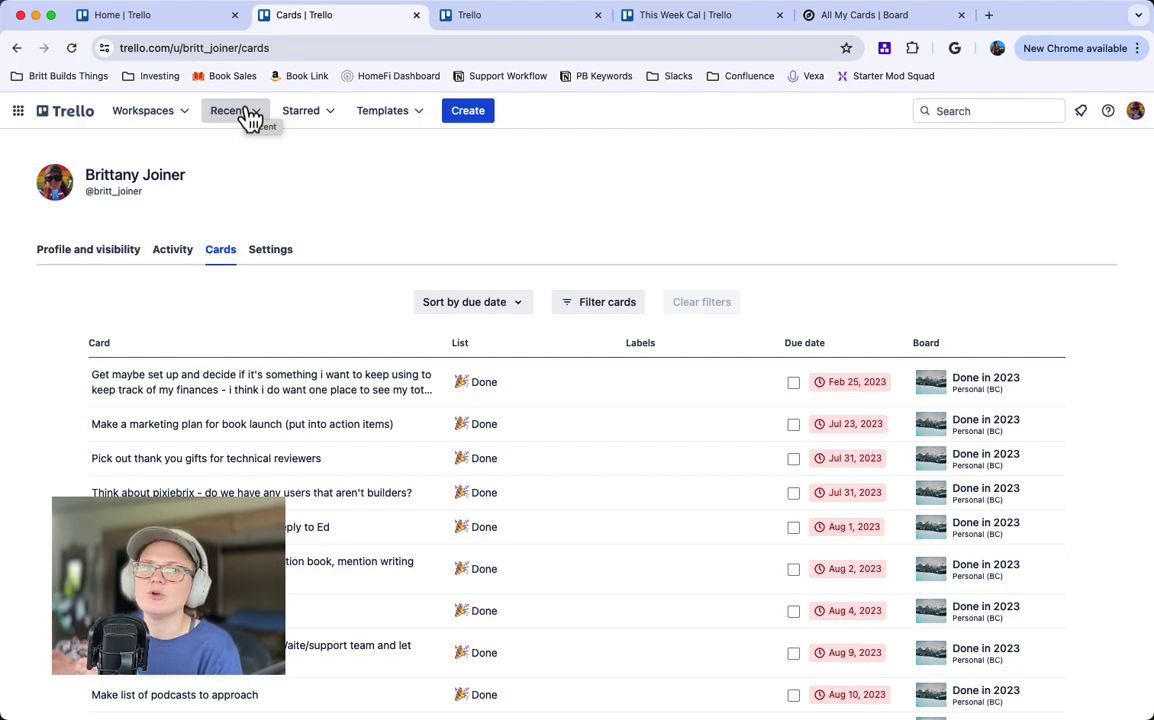
click(443, 303)
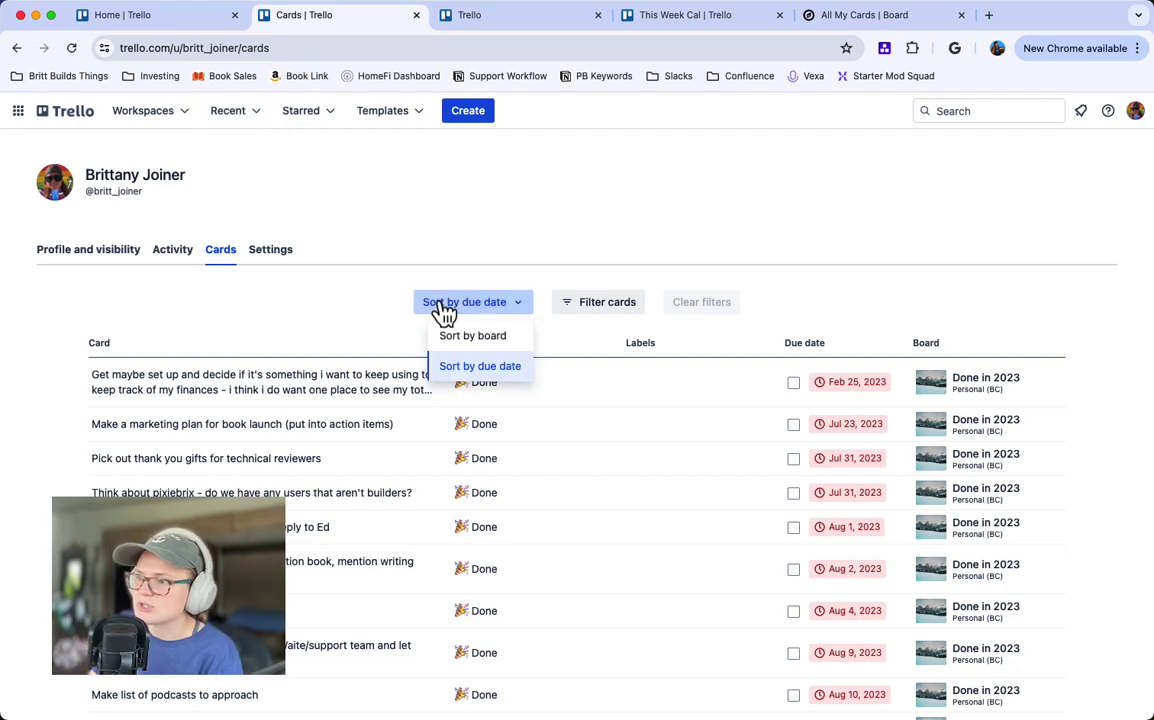
click(601, 305)
click(475, 240)
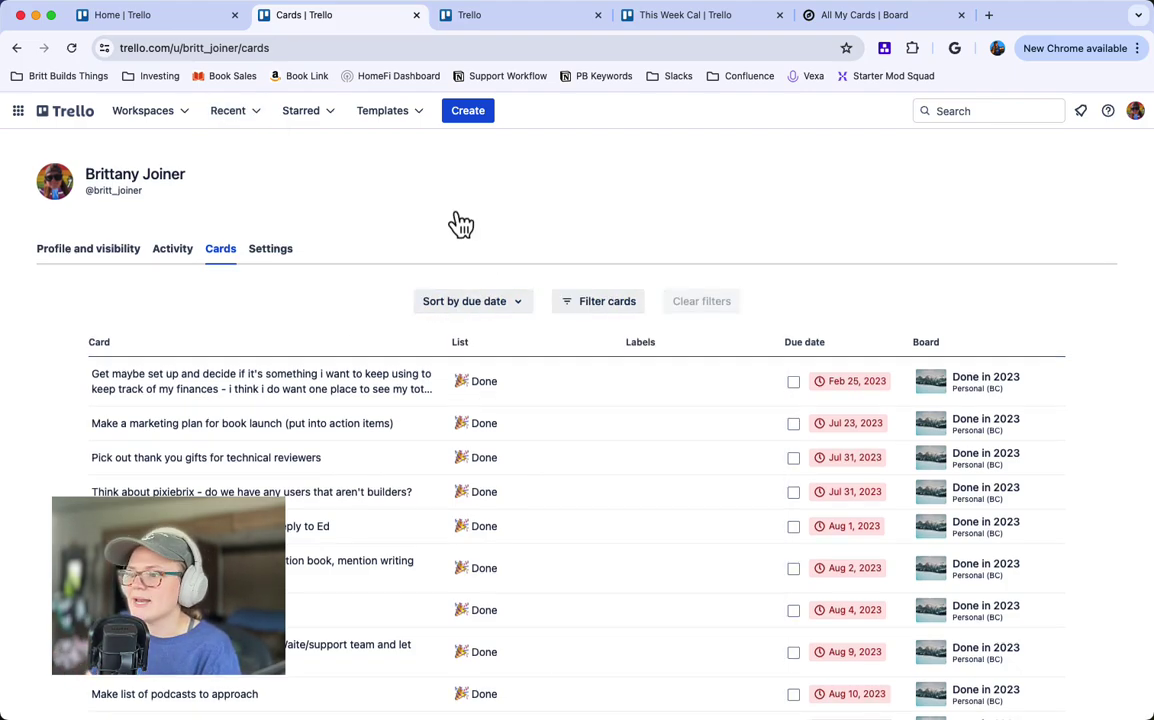
scroll(587, 437, down, 1)
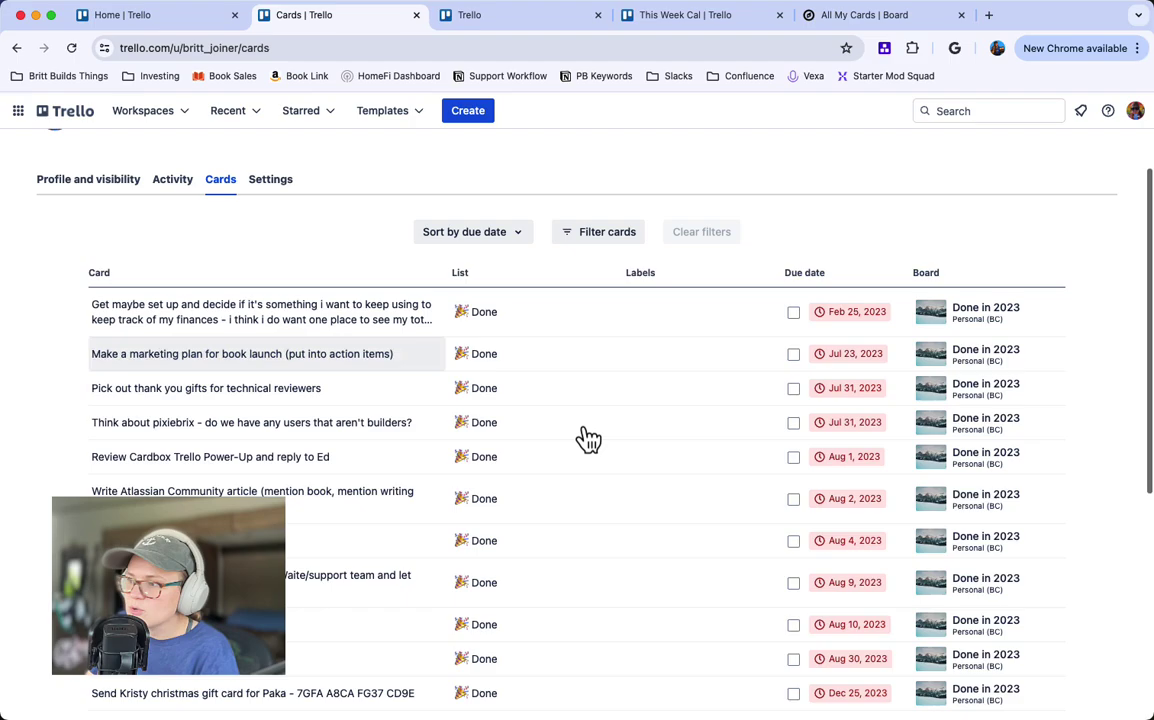
click(404, 322)
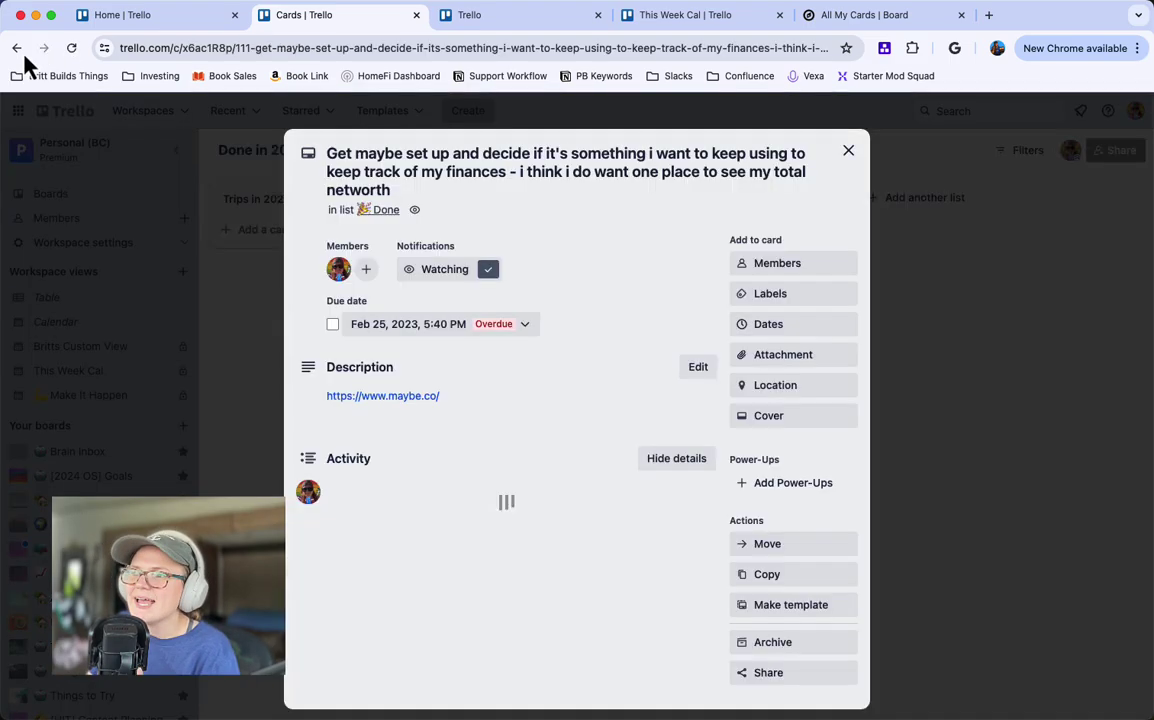
click(17, 48)
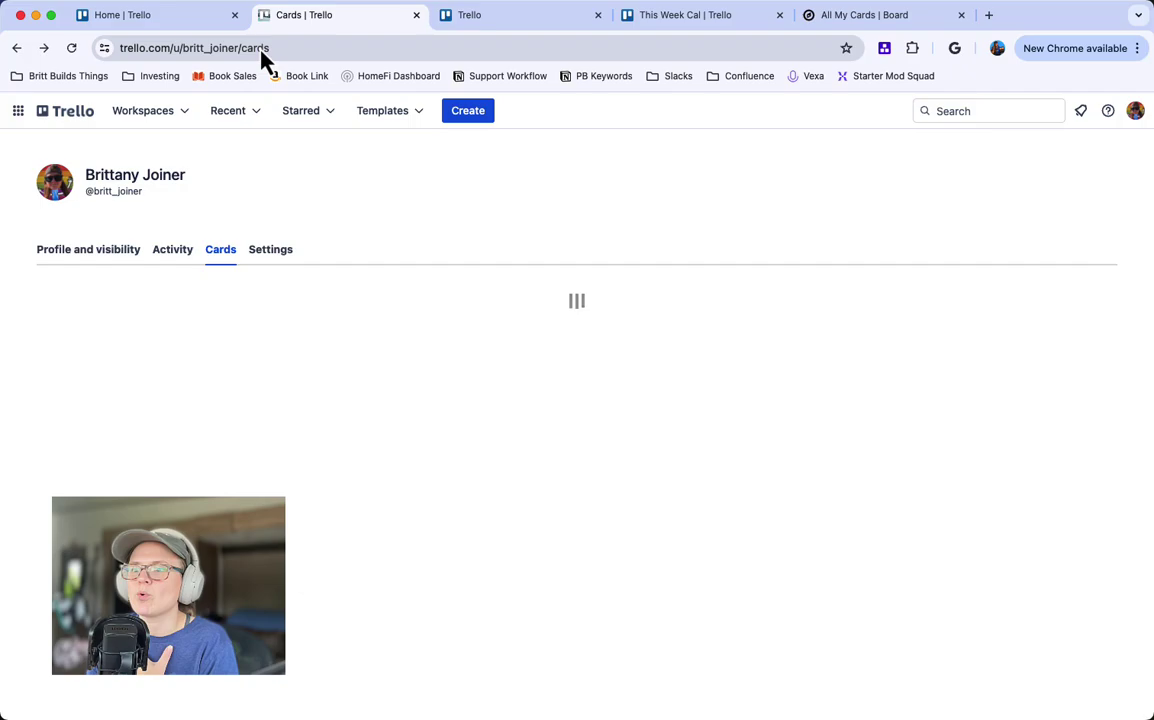
scroll(280, 340, down, 3)
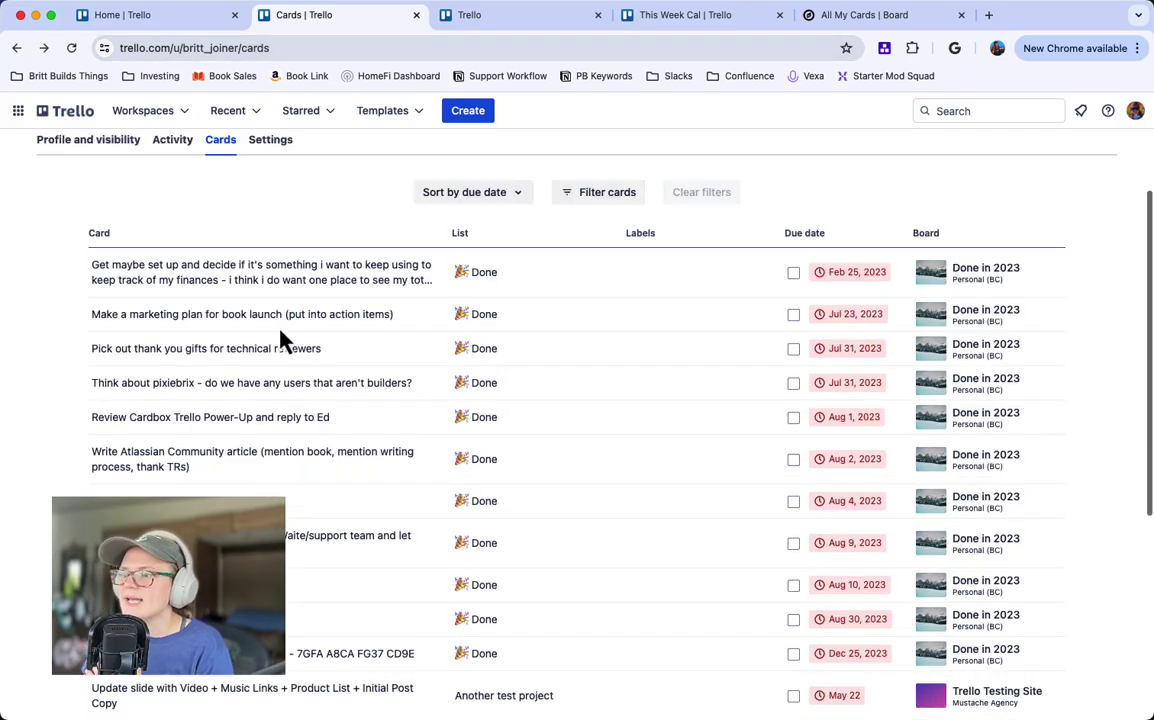
click(588, 250)
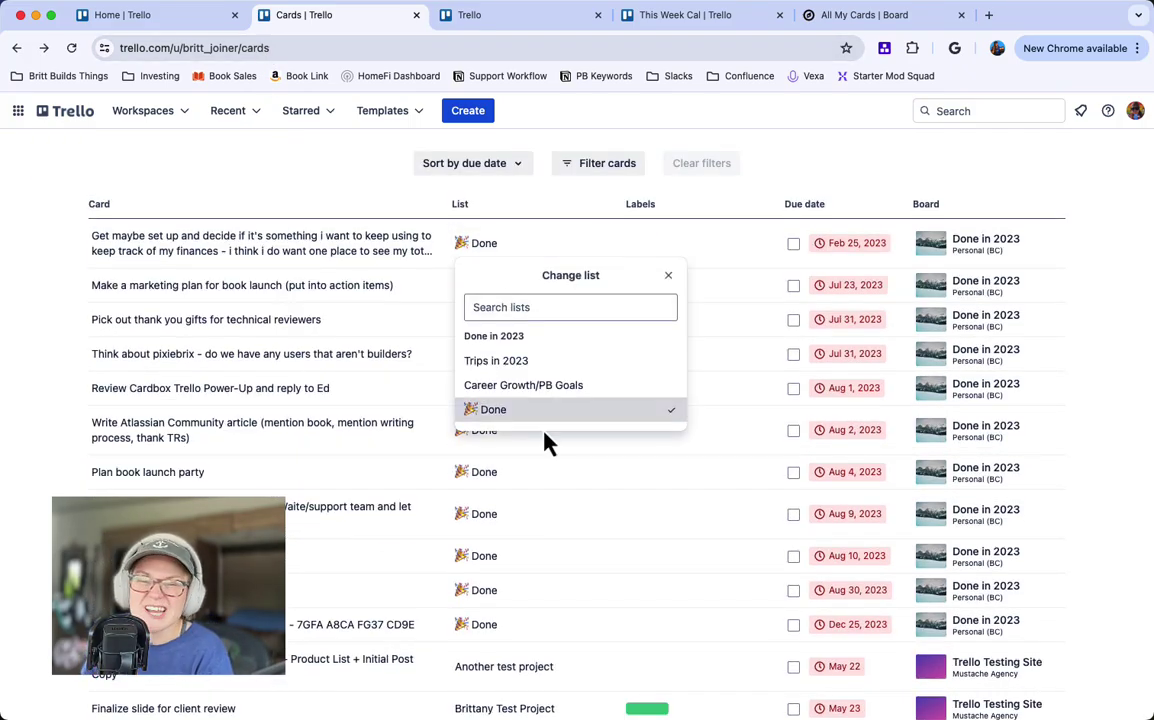
click(343, 183)
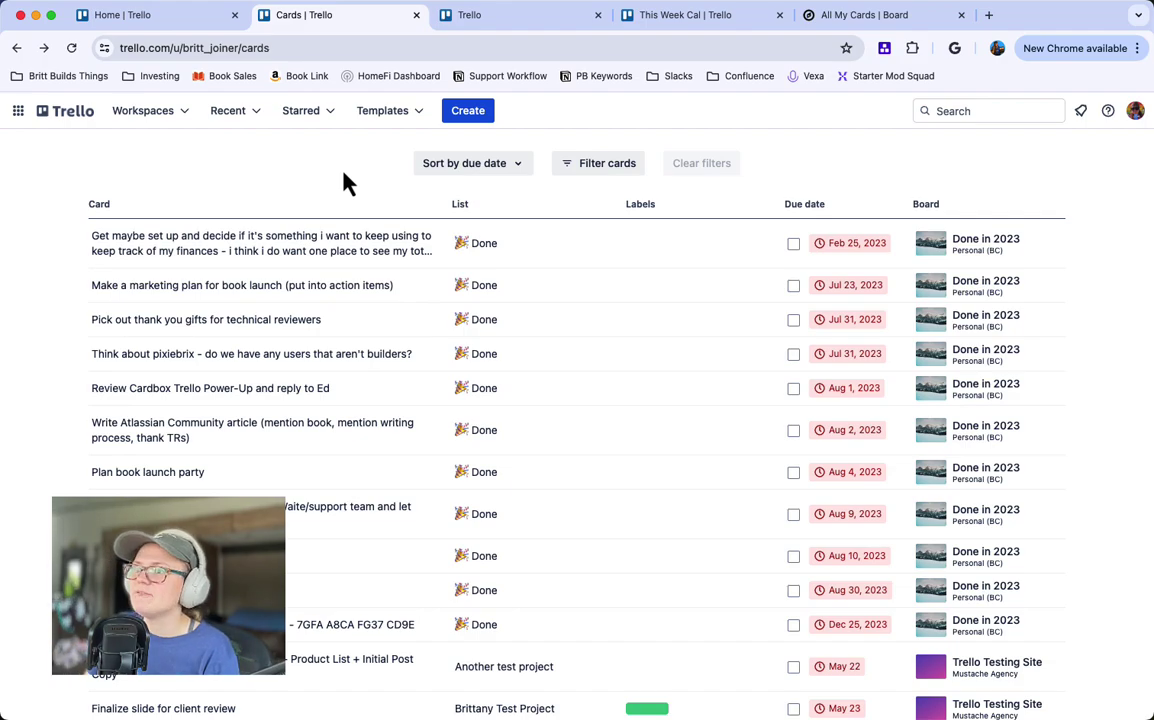
click(455, 15)
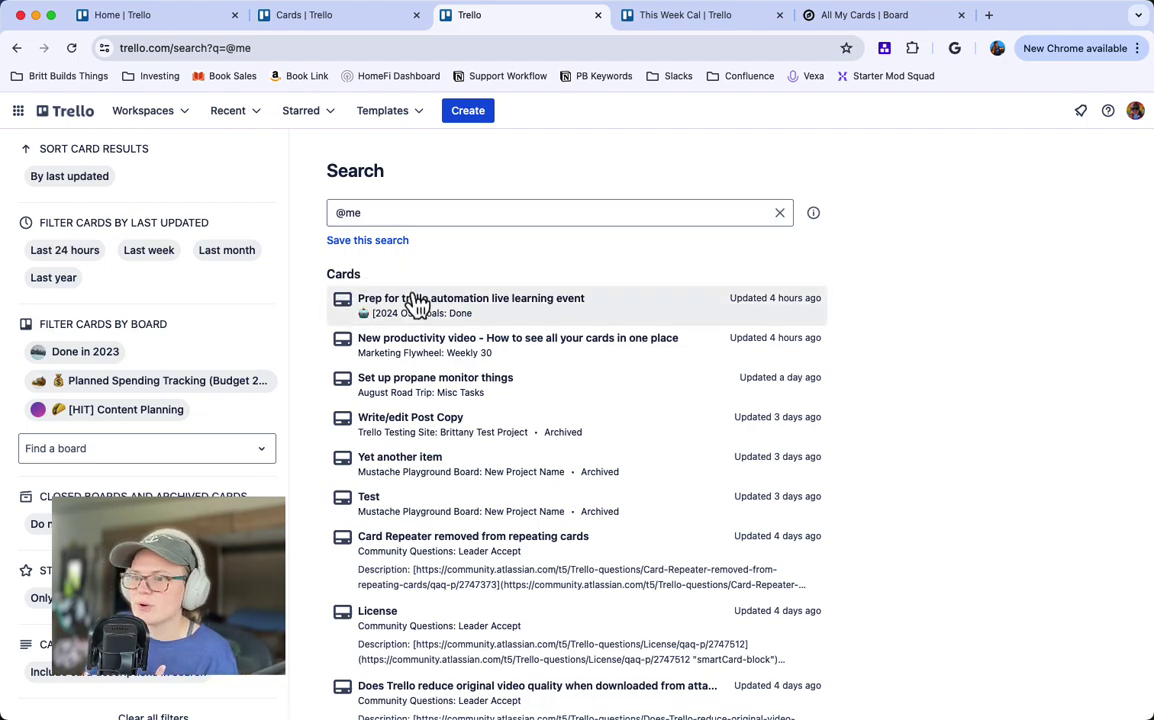
scroll(412, 302, down, 2)
scroll(412, 304, up, 2)
scroll(412, 304, down, 3)
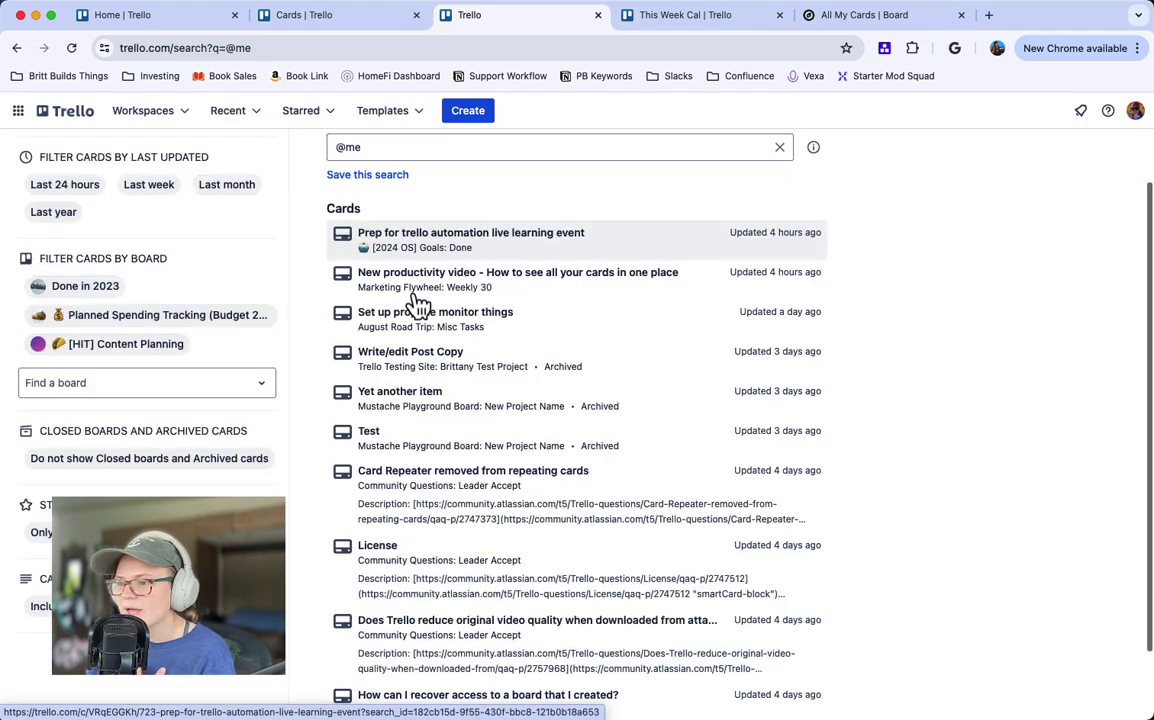
scroll(49, 201, up, 3)
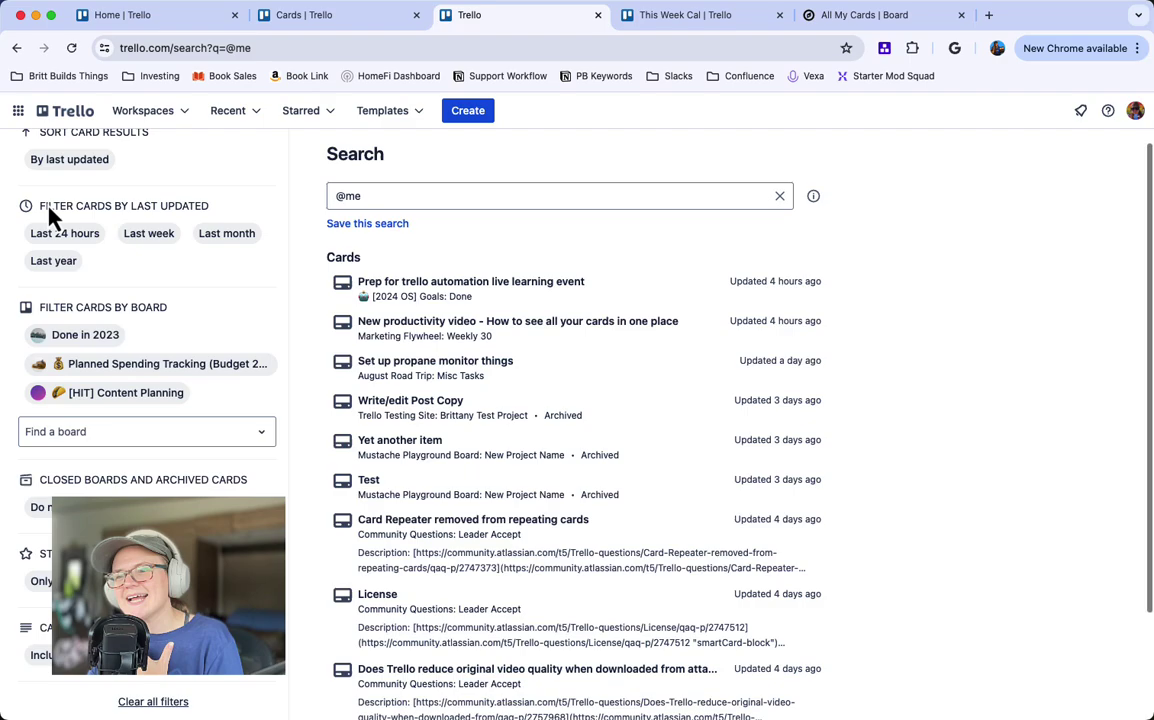
click(150, 446)
click(150, 512)
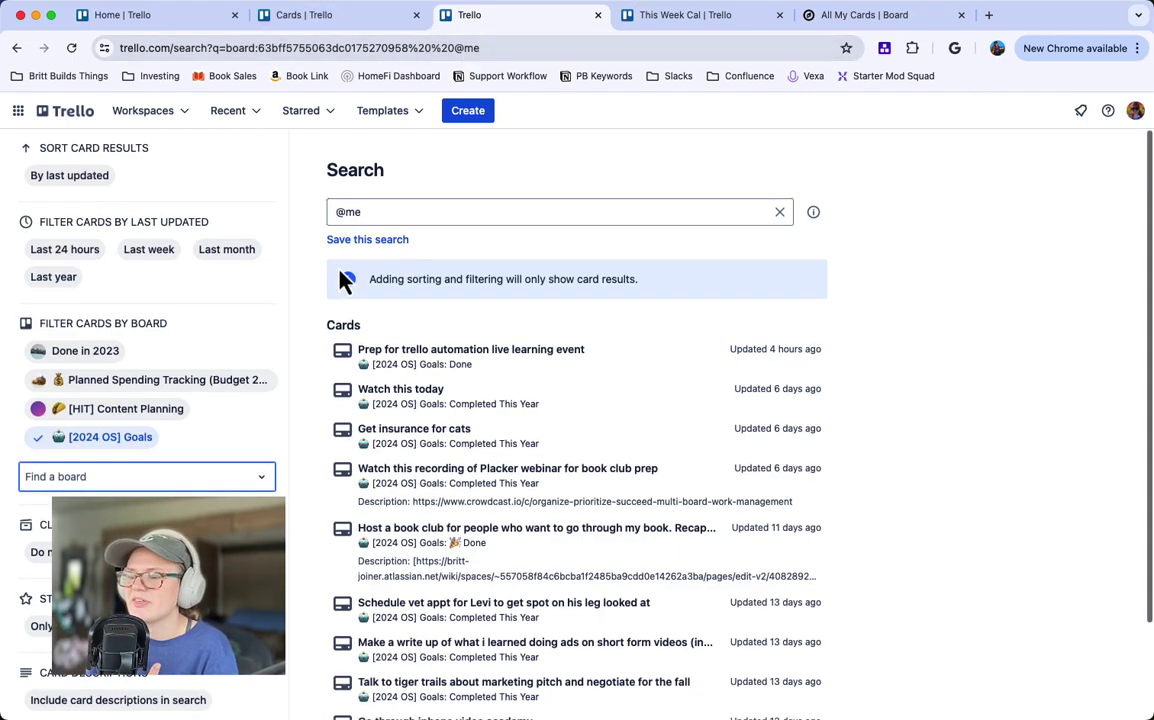
Open the book club card from the filtered results, then return to them
scroll(412, 450, down, 3)
click(418, 432)
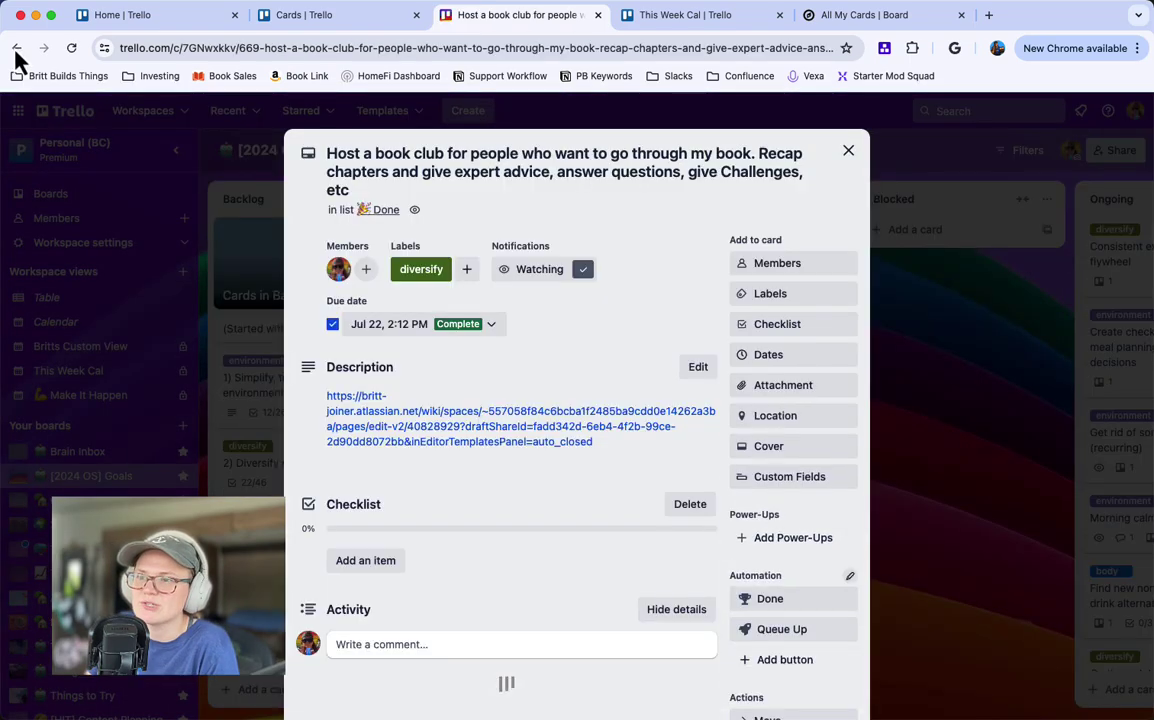
click(16, 48)
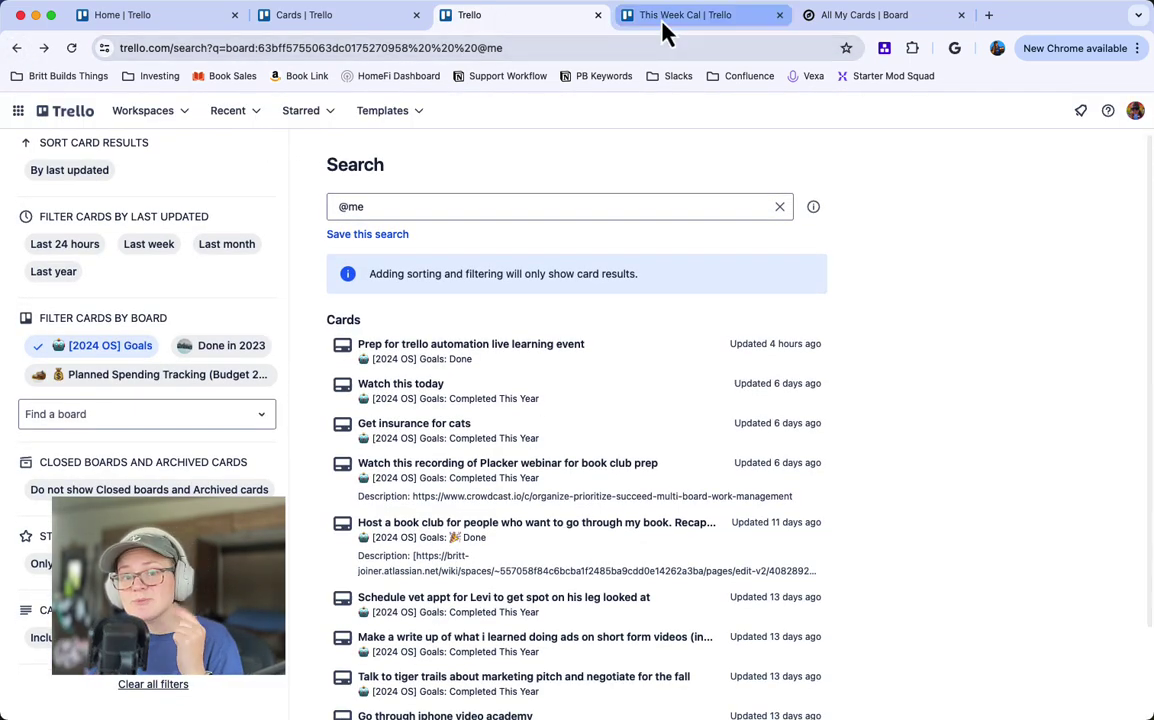
Show the This Week Cal calendar, then open and dismiss the new workspace view form
click(663, 32)
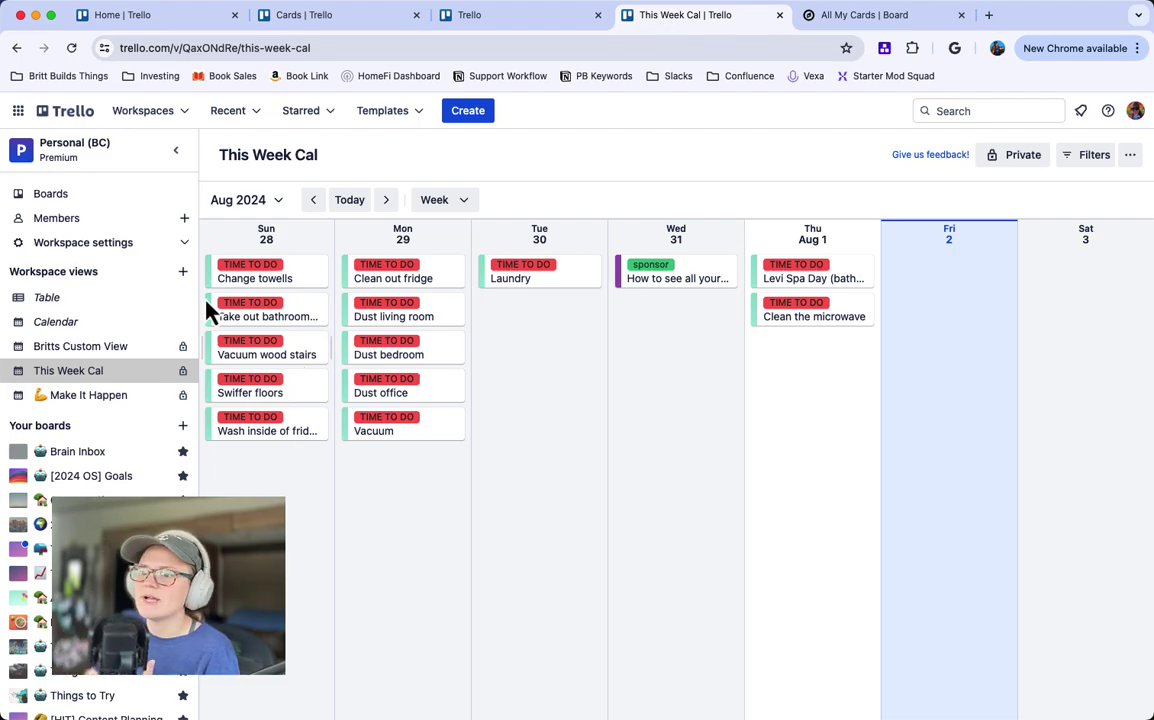
click(183, 272)
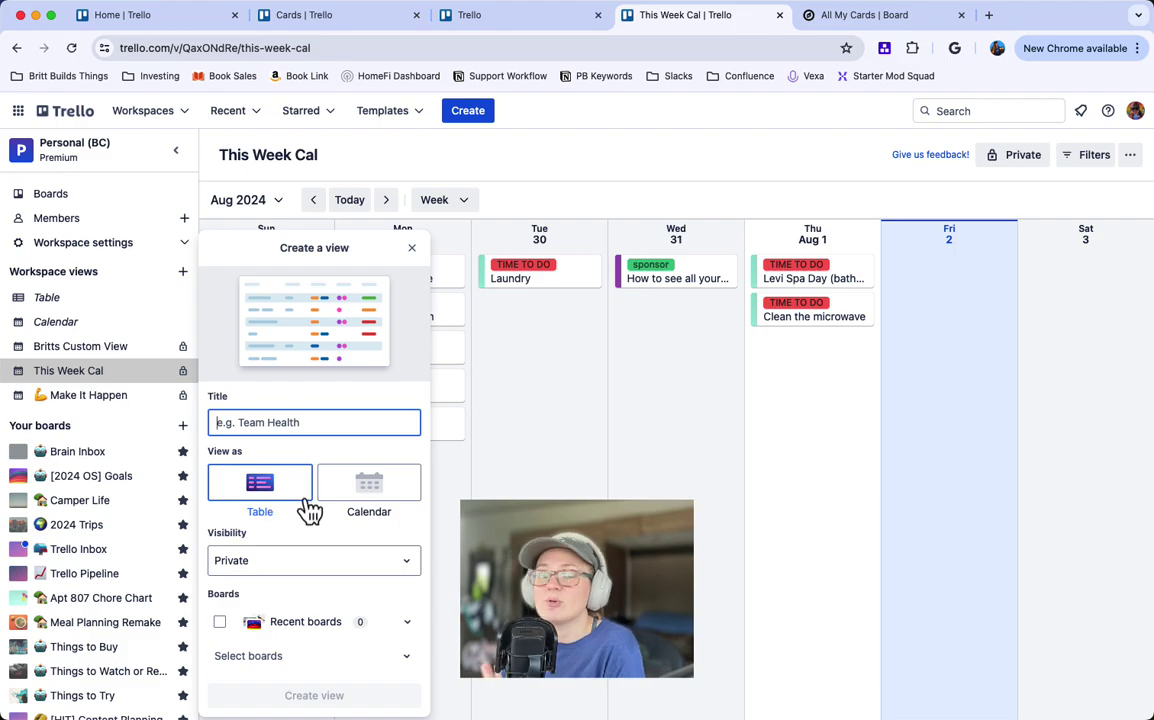
click(411, 247)
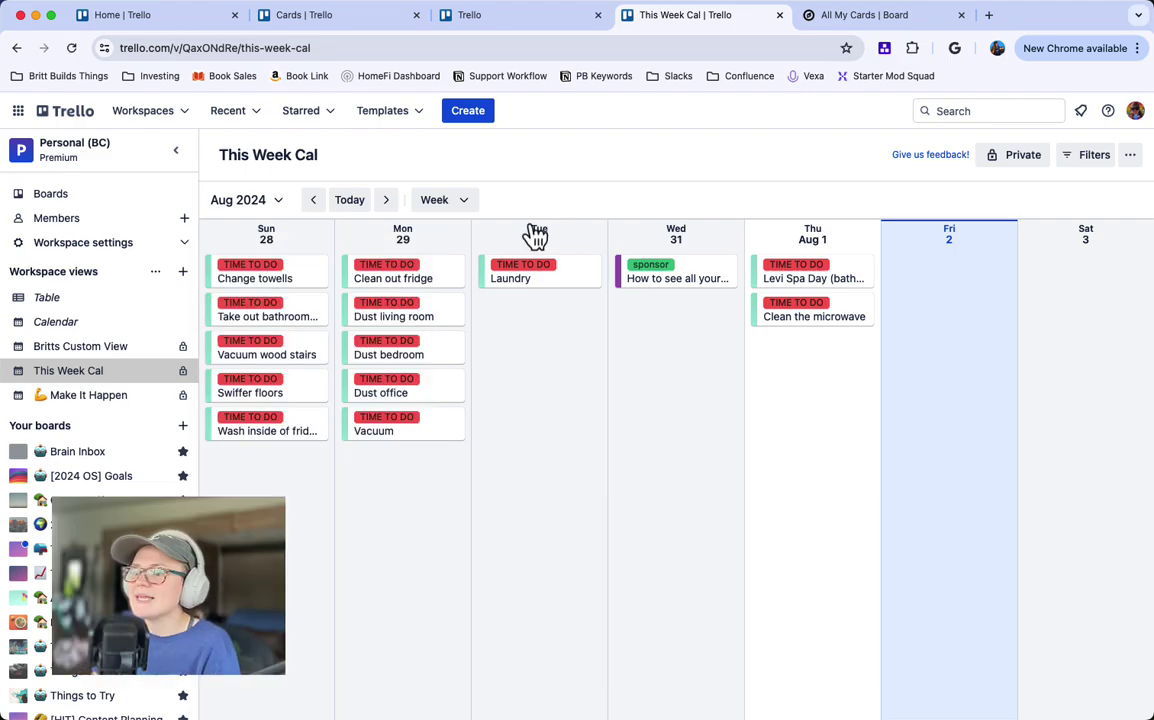
Browse the calendar's Filters panel and its list options, then close it
click(1090, 158)
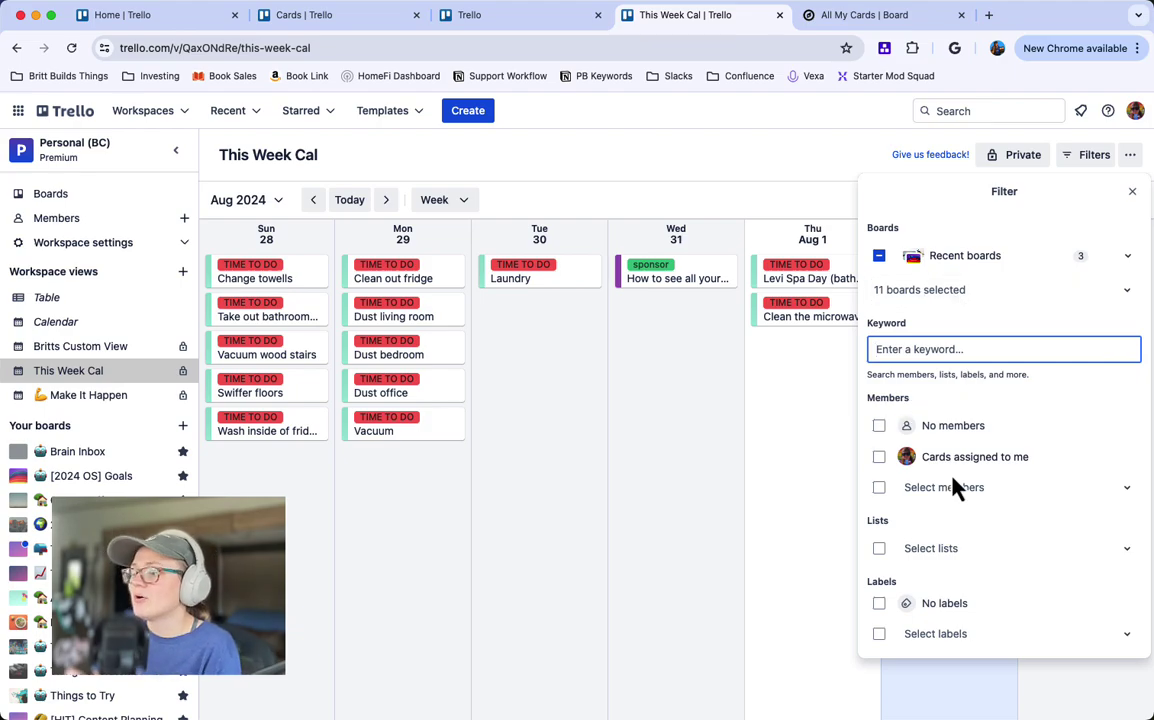
click(966, 552)
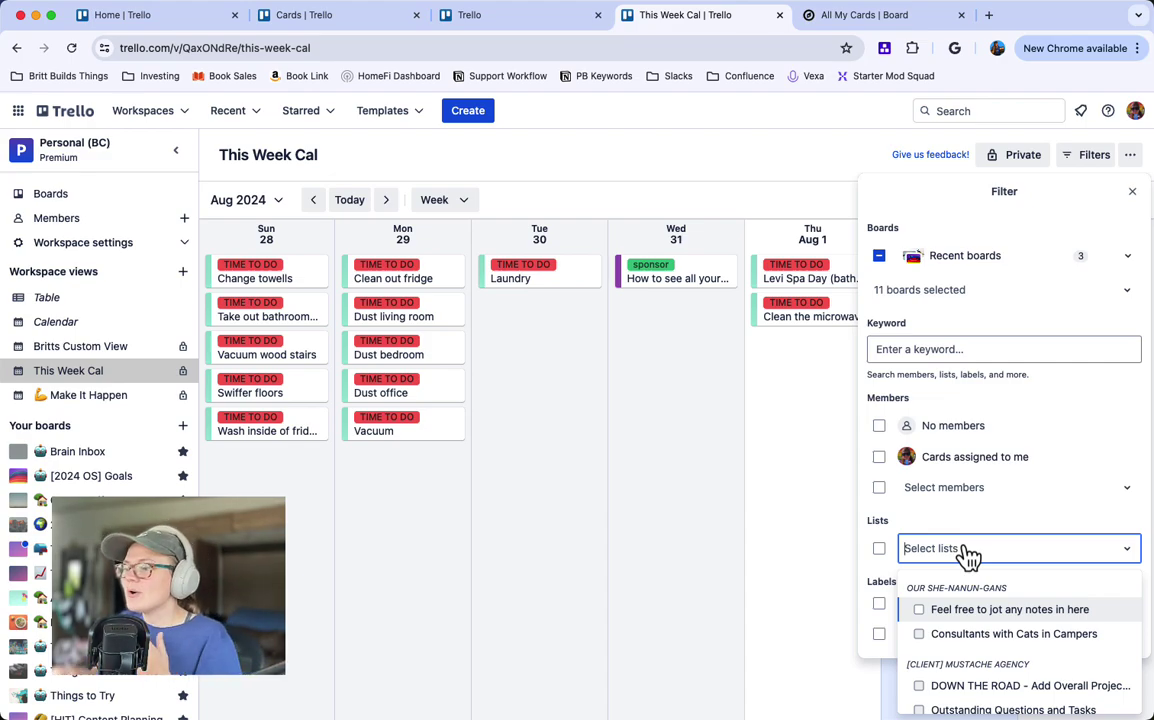
click(700, 195)
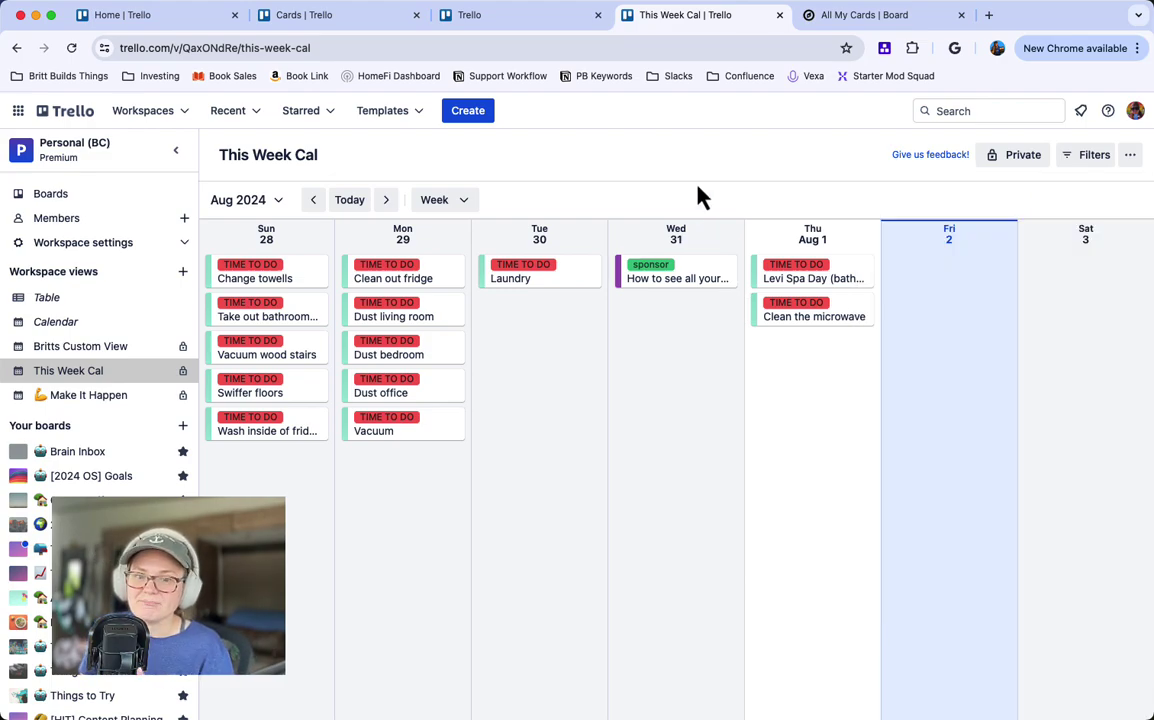
Return to the all-cards page and sort the cards list by board
click(360, 18)
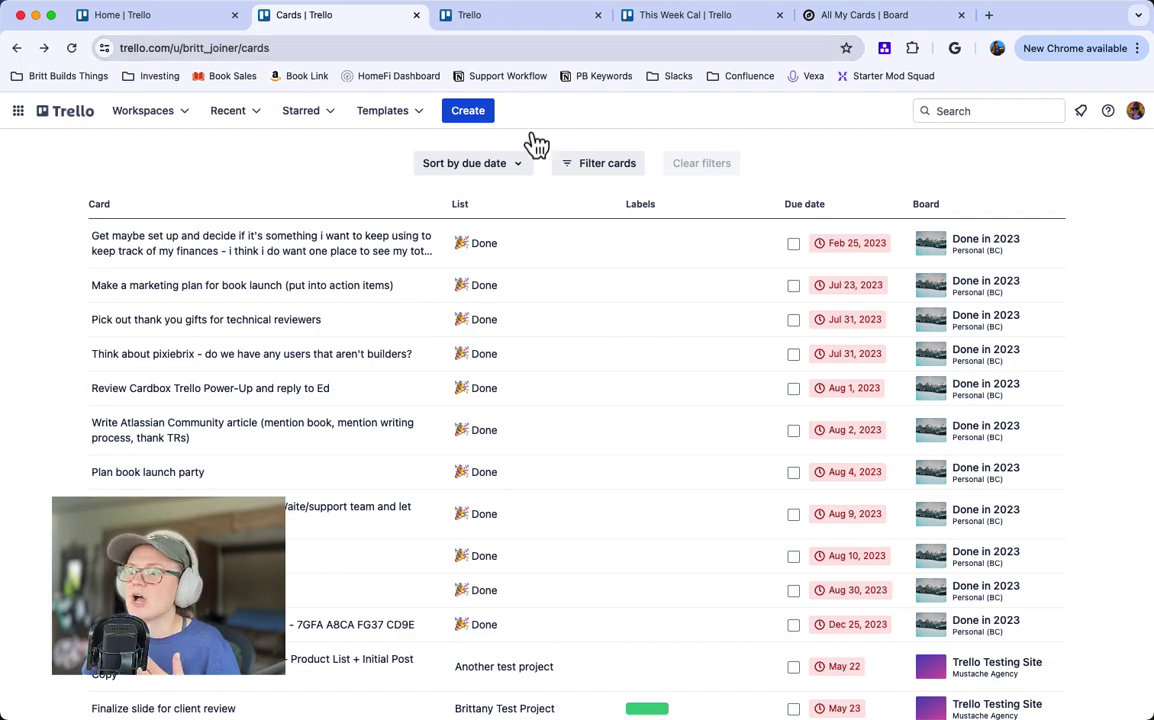
click(516, 168)
click(510, 194)
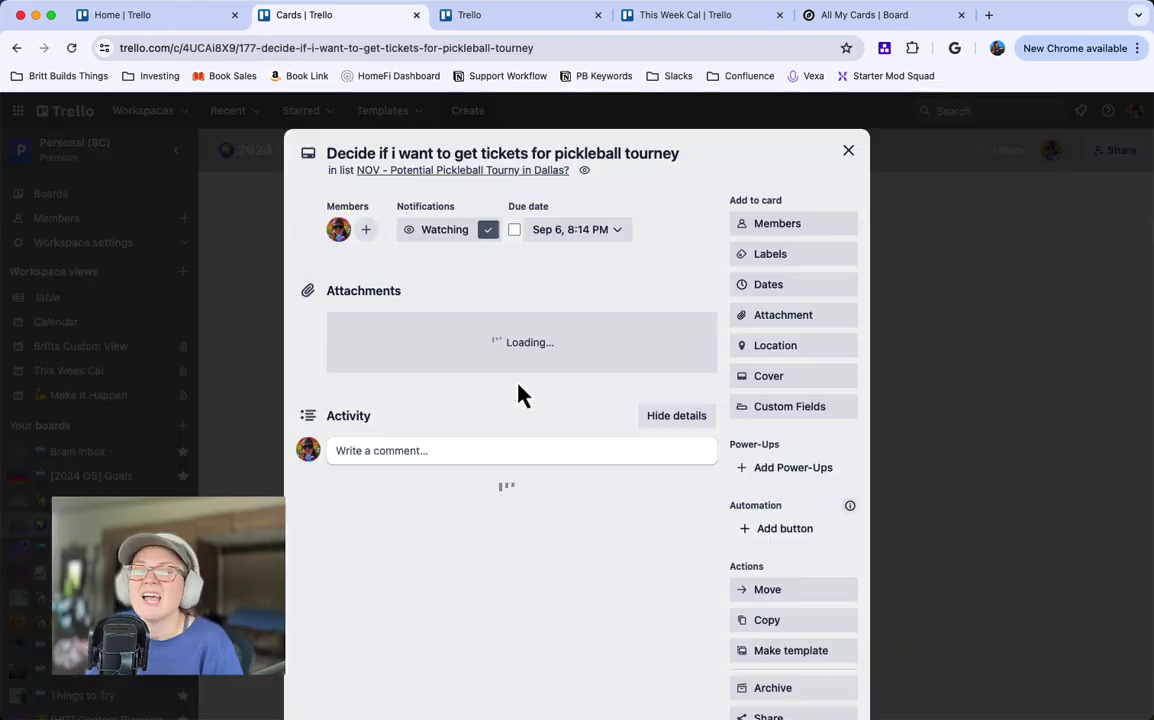
Close the card and search the Power-Ups directory for 'placker'
click(849, 152)
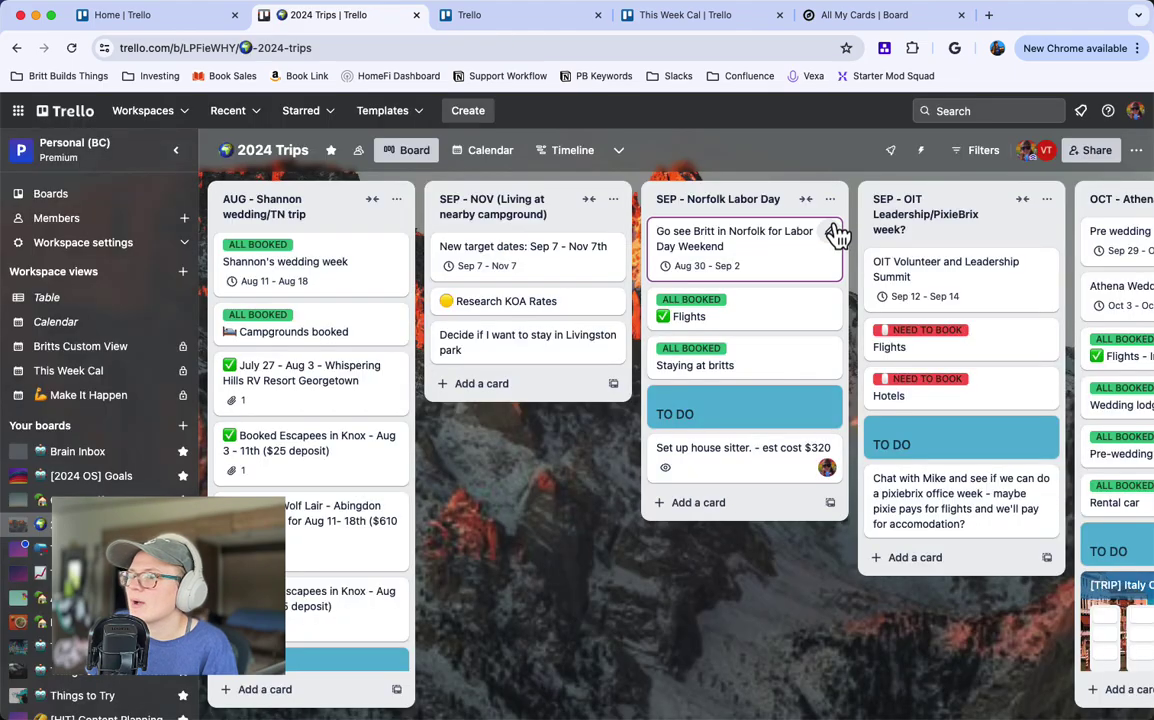
click(893, 152)
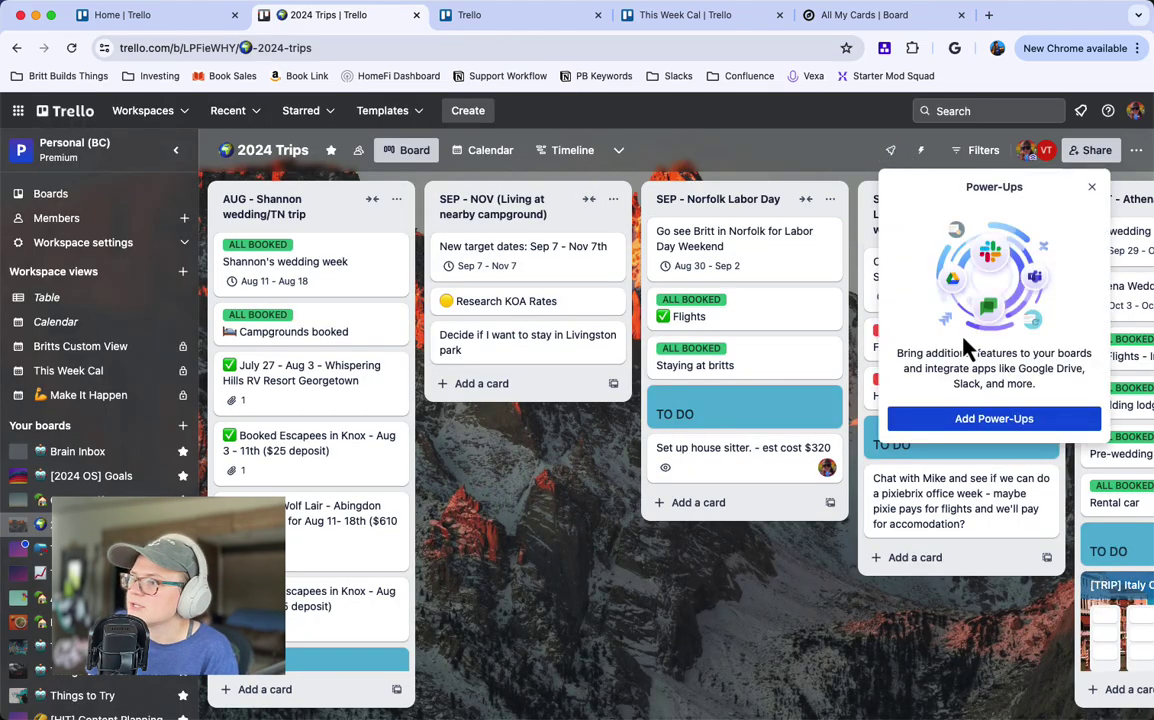
click(990, 418)
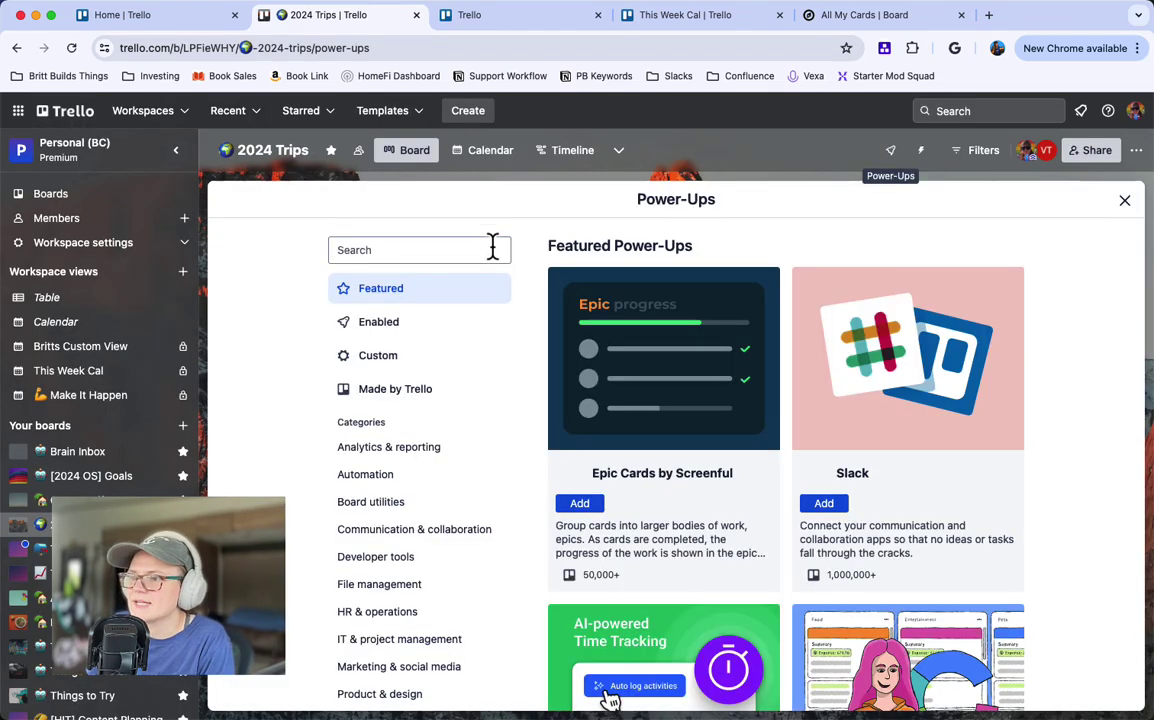
click(435, 247)
text(placker)
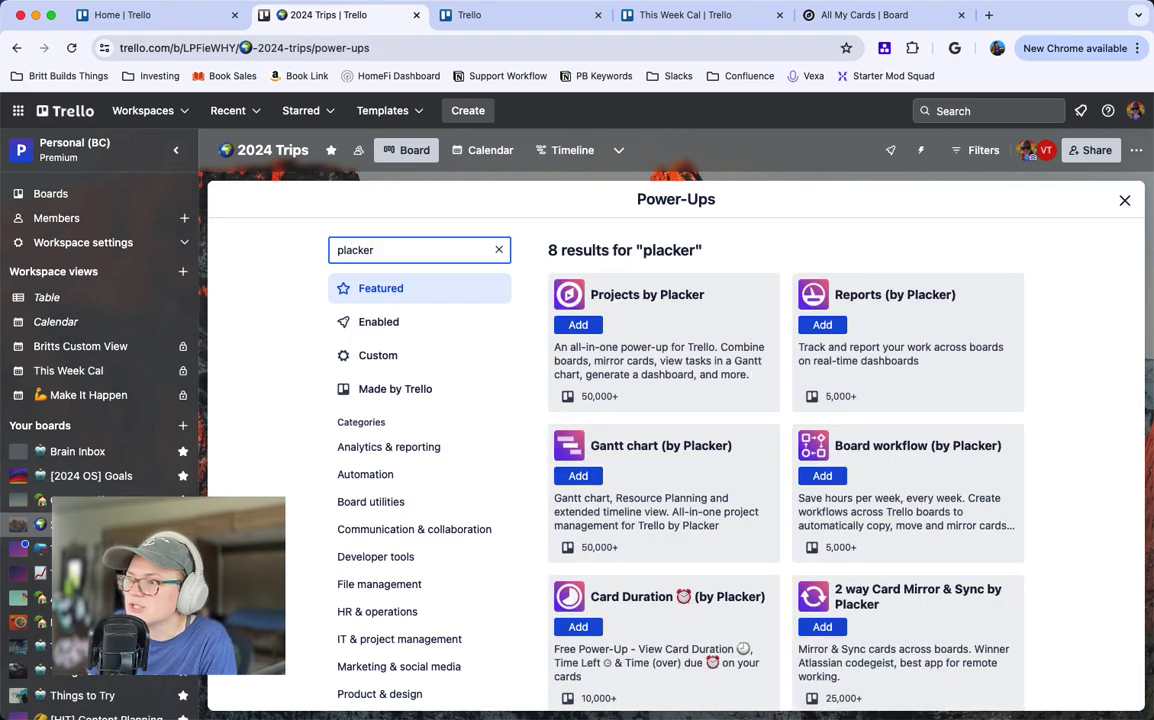
Load the Placker website in a new browser tab
key(super+t)
text(placker.)
key(Return)
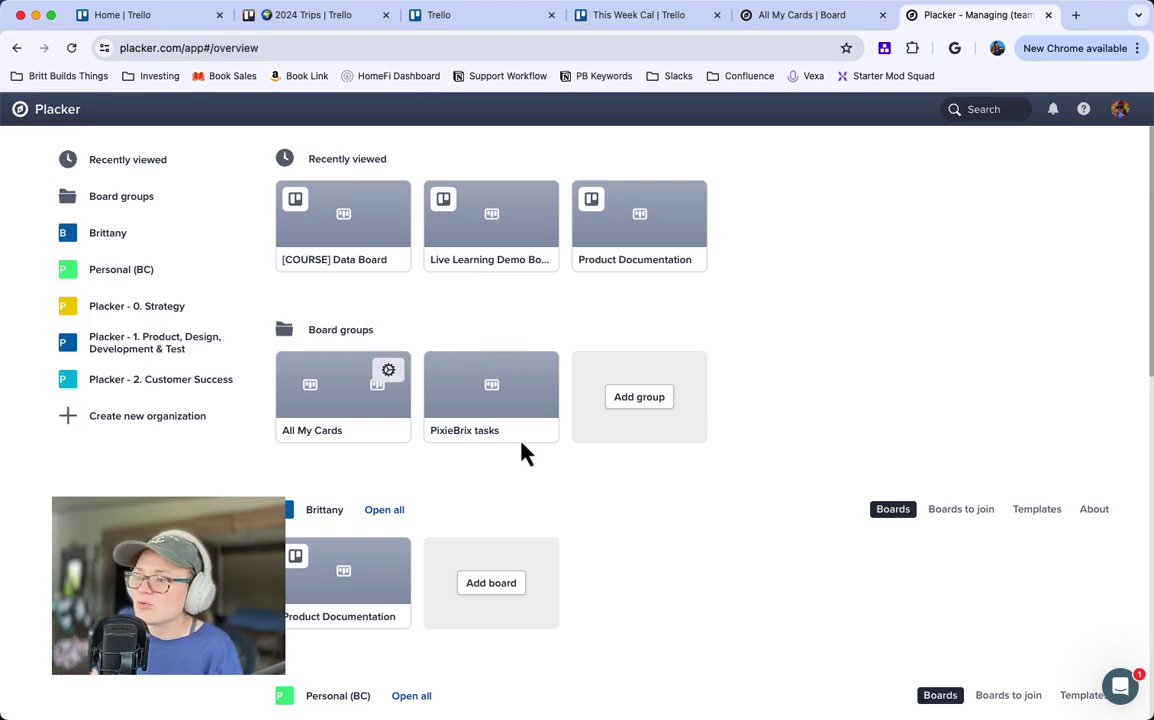
Pick Product Documentation, [COURSE] Data Board and Live Learning Demo Board for a new board group, then view All My Cards
click(630, 404)
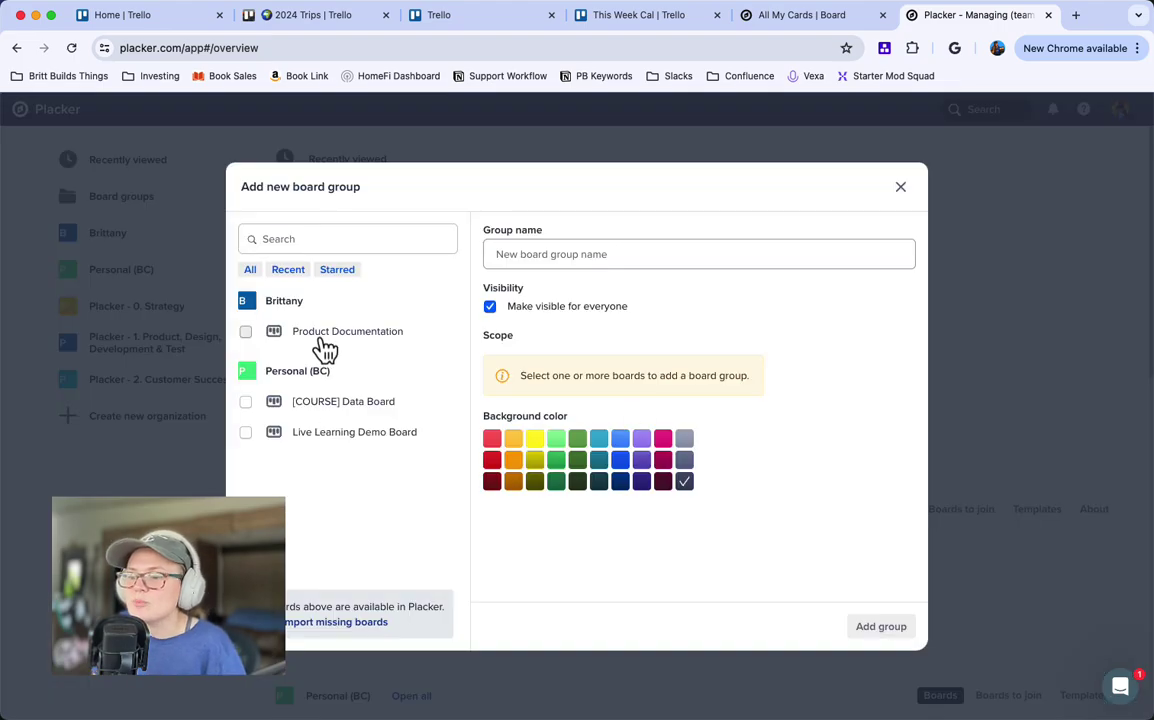
click(245, 331)
click(245, 401)
click(245, 432)
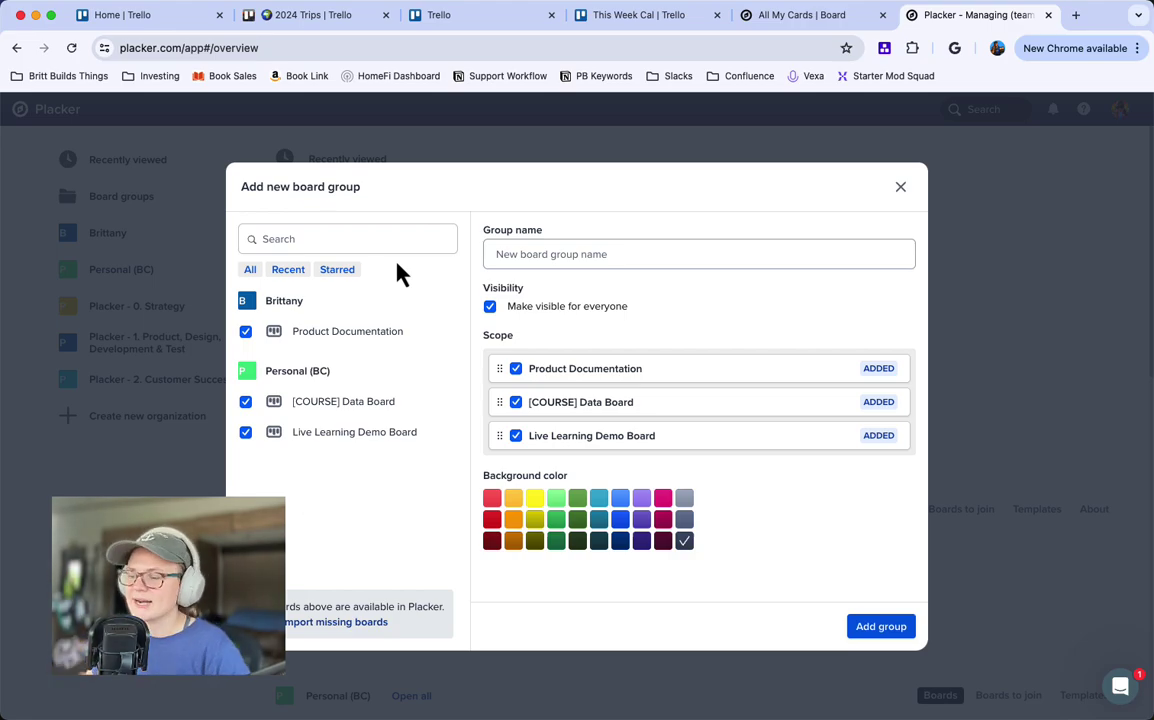
click(765, 24)
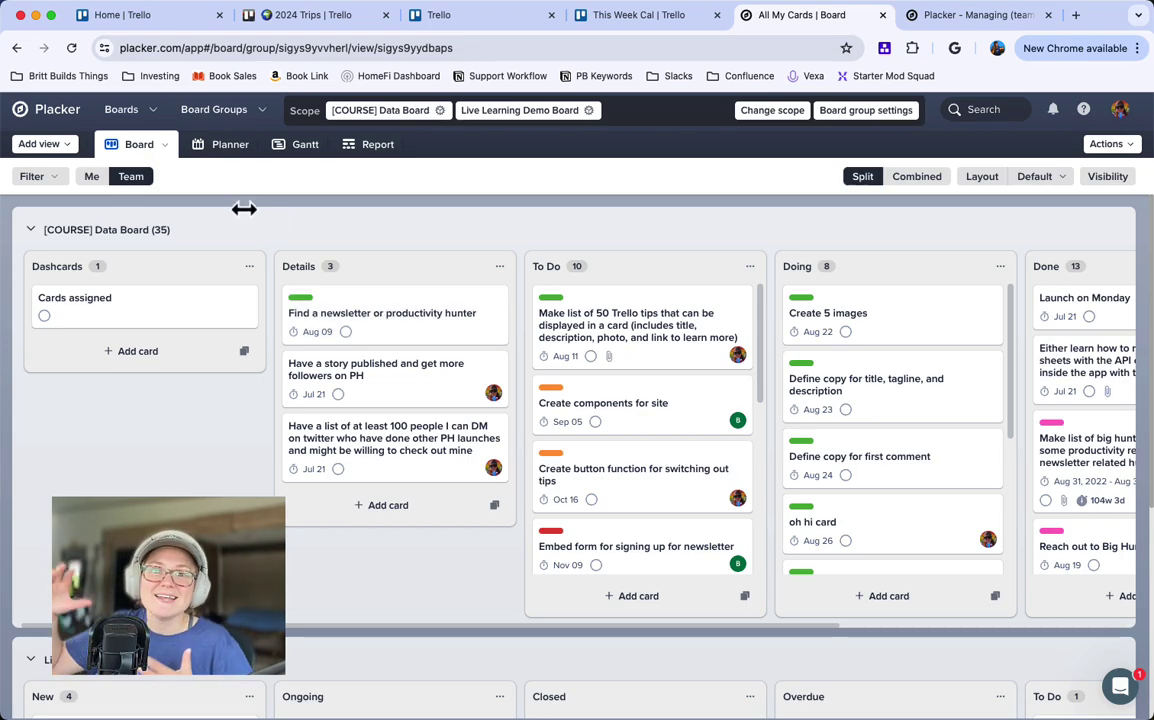
Filter the board group to only my cards, then back to the whole team's
scroll(245, 288, down, 2)
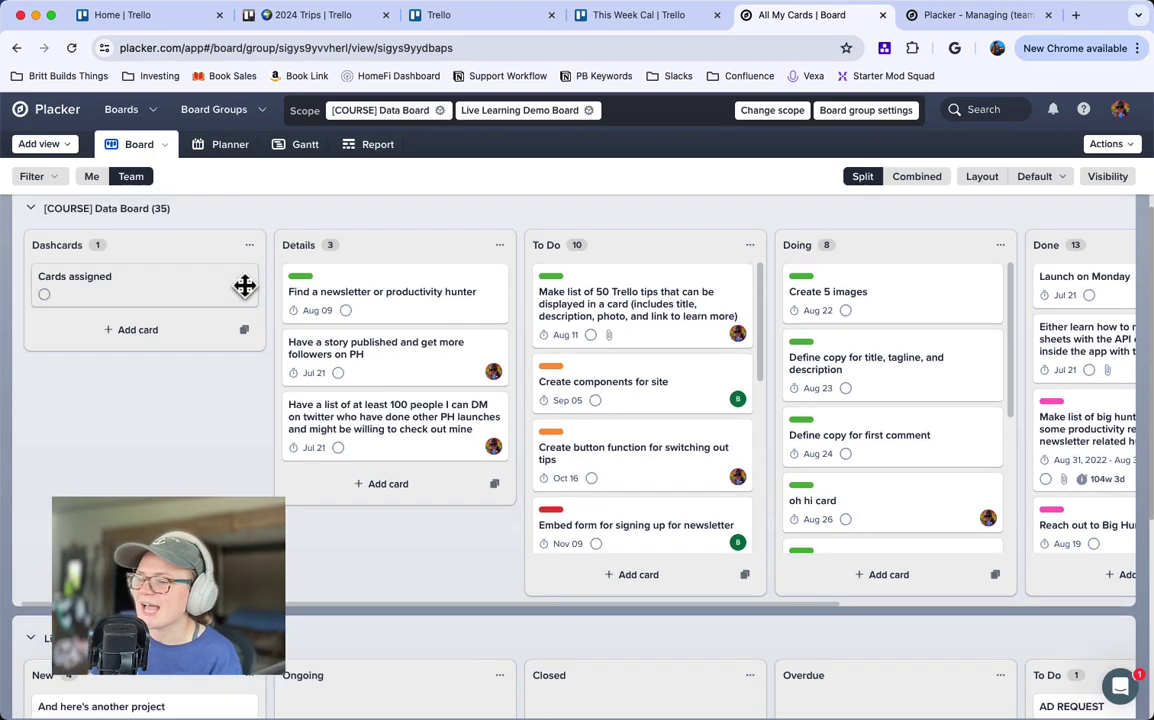
scroll(541, 337, up, 2)
click(90, 180)
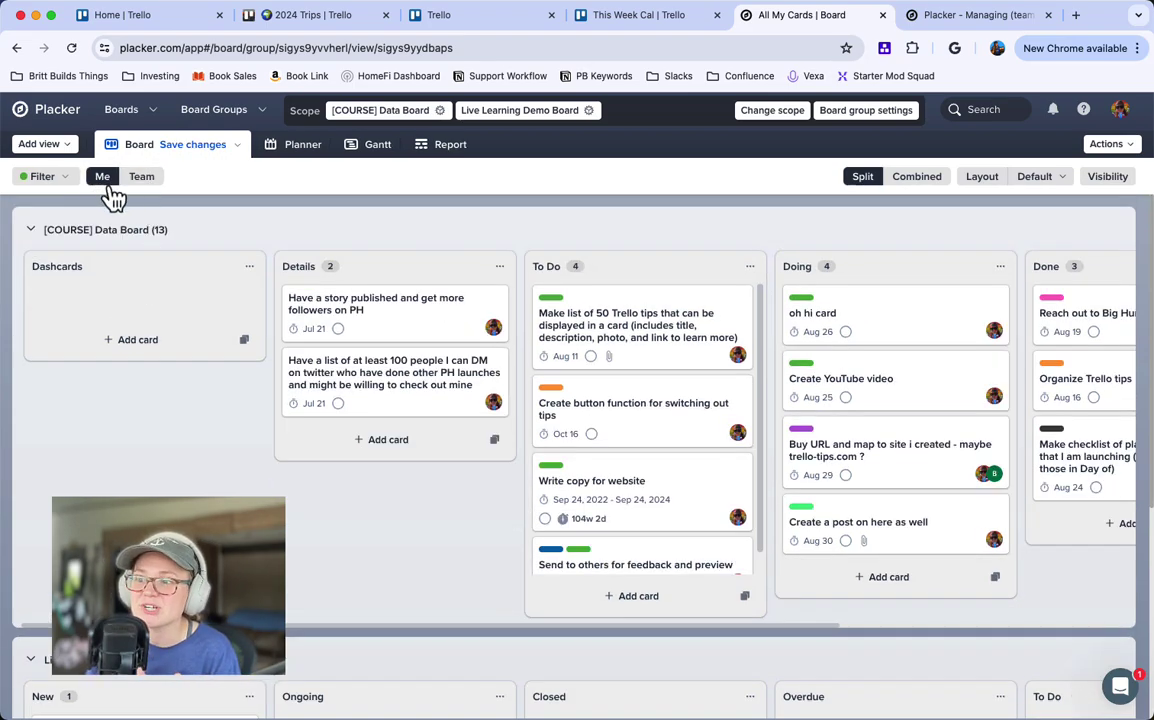
click(133, 180)
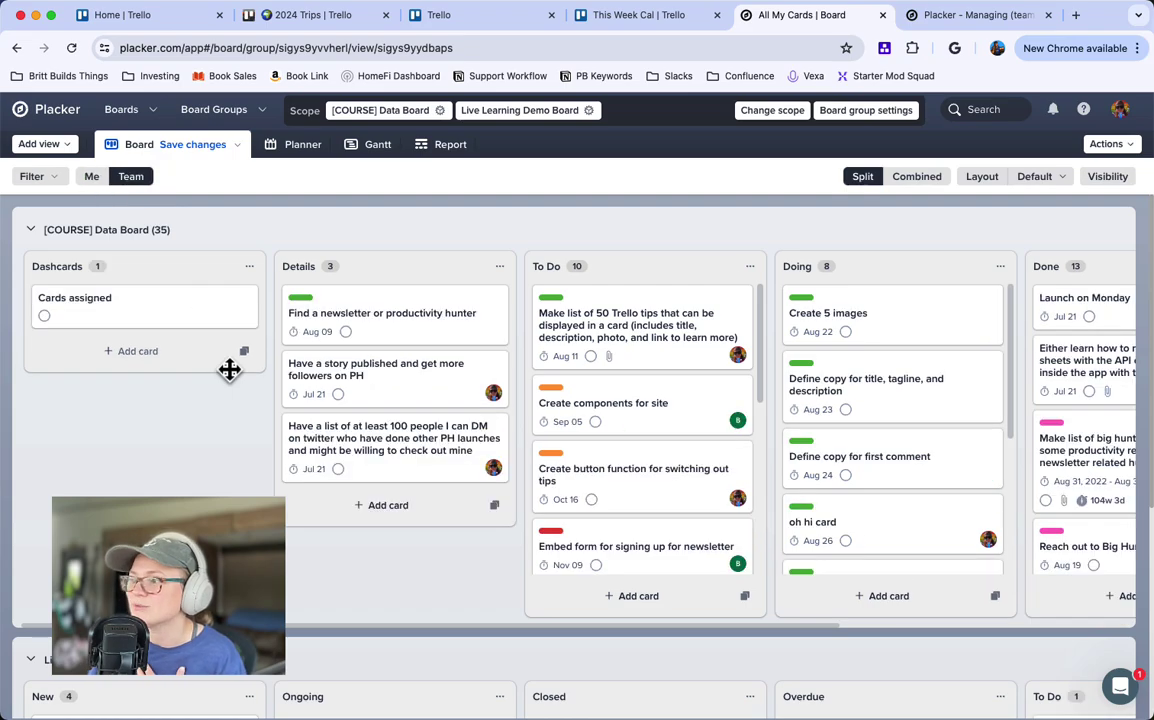
Combine both boards into one row of lists and scroll across it
click(917, 184)
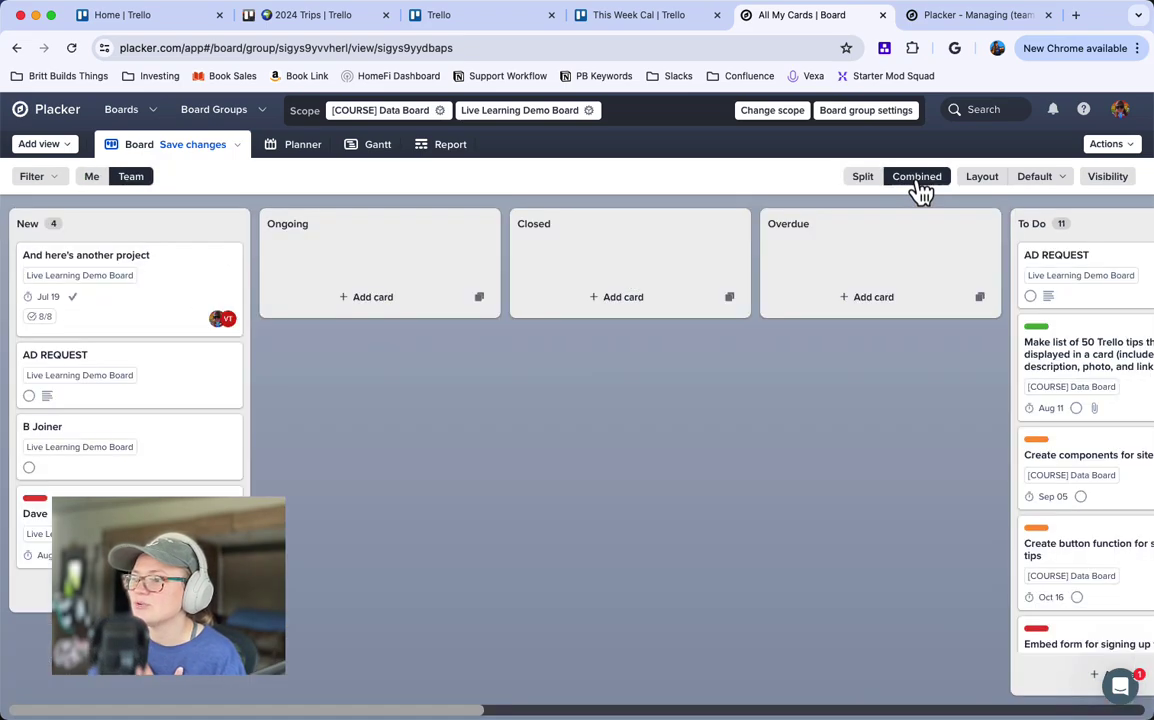
scroll(563, 323, right, 5)
scroll(563, 323, right, 15)
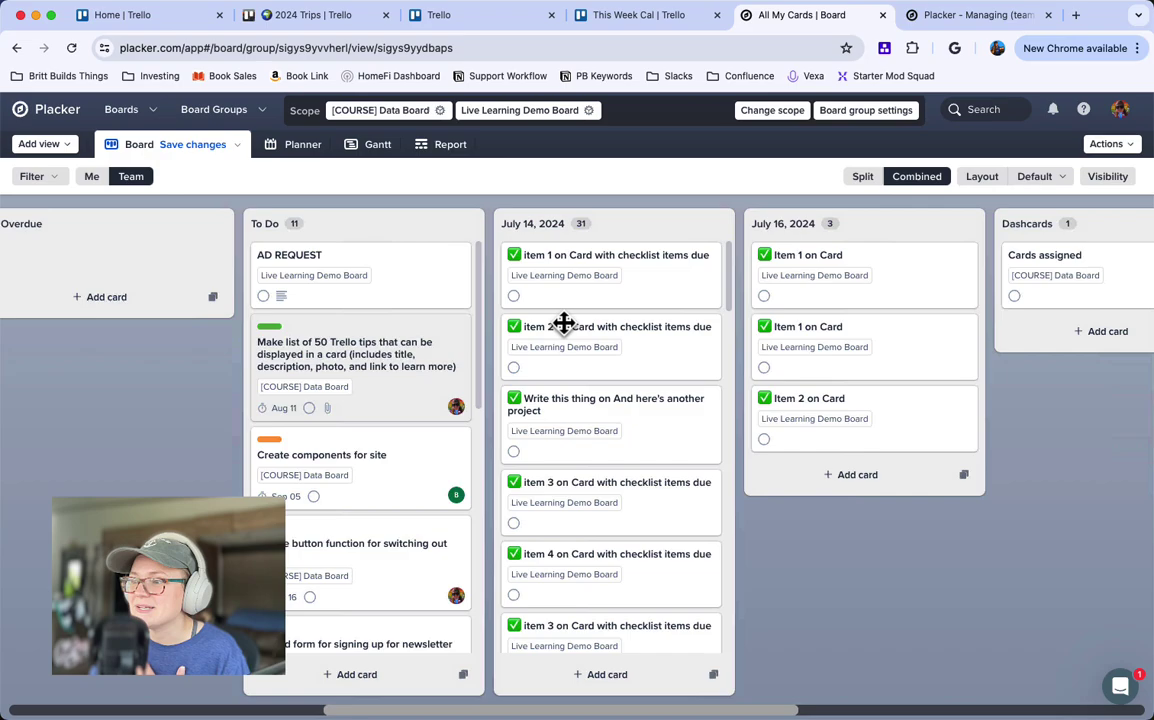
scroll(563, 330, left, 10)
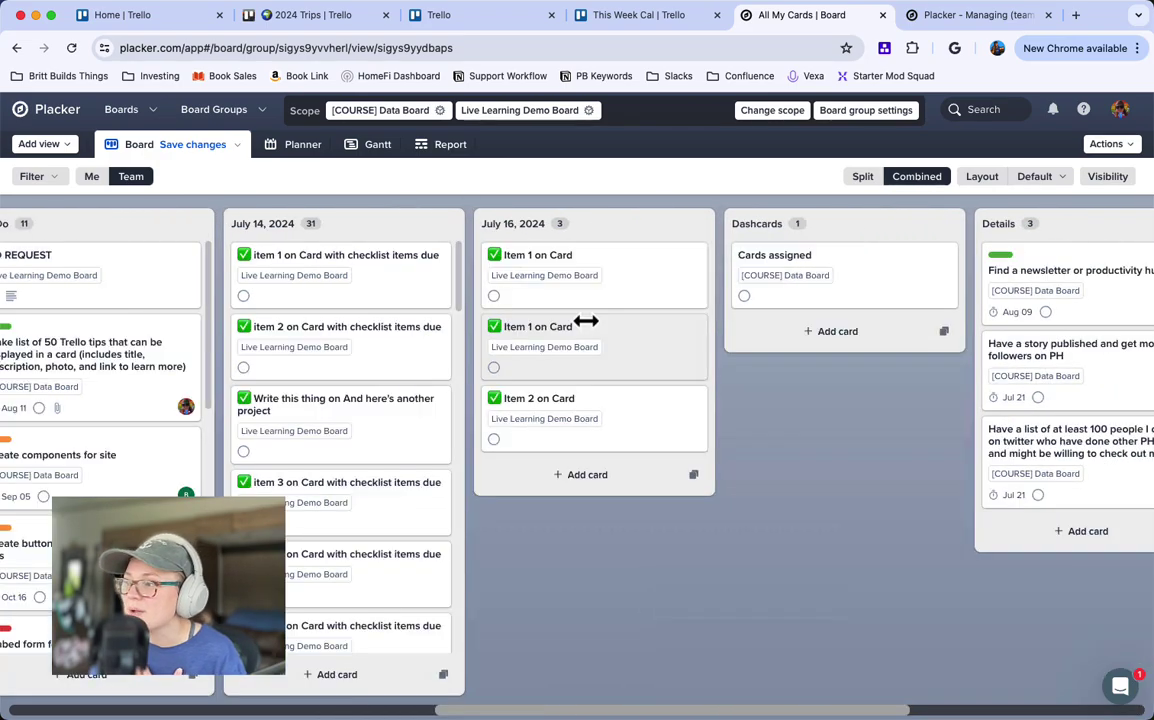
scroll(586, 321, left, 8)
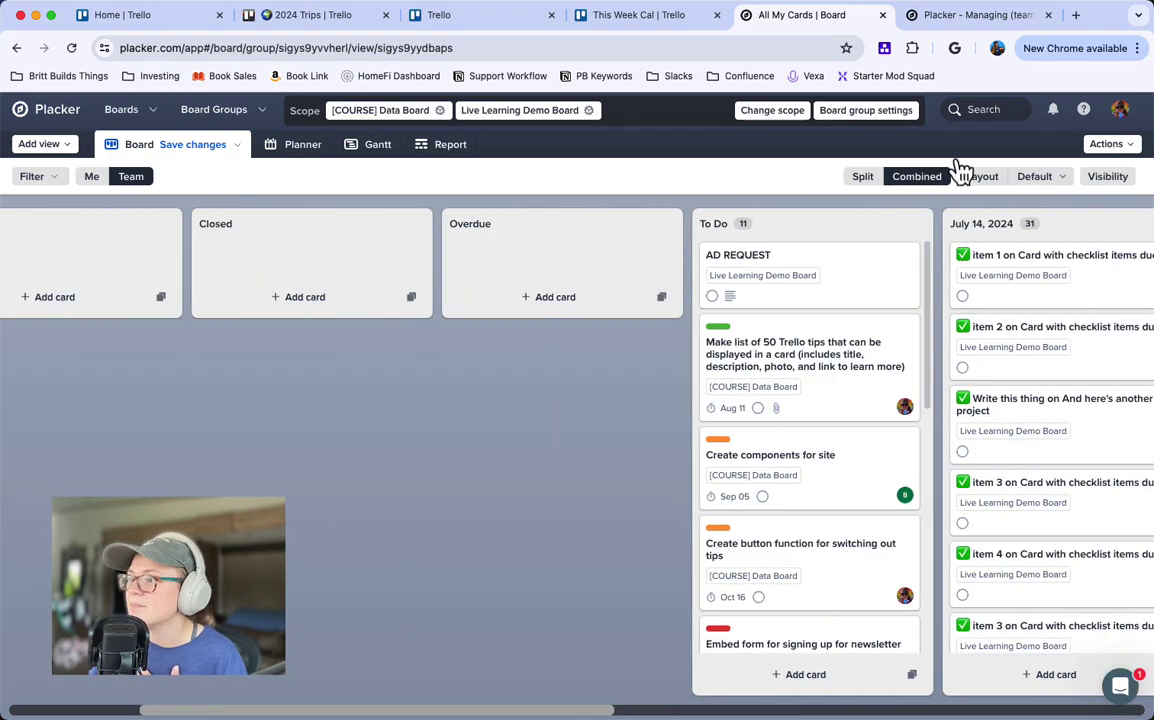
Split boards into per-board sections, collapsing [COURSE] Data Board and re-expanding Live Learning Demo Board
click(862, 176)
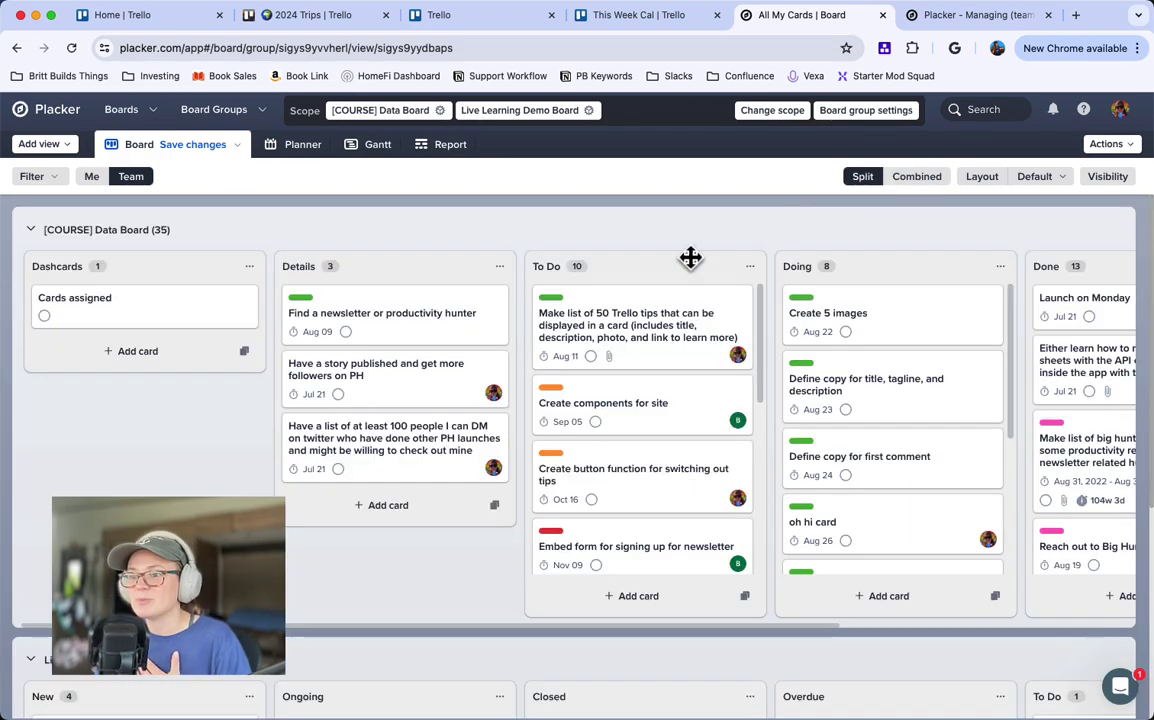
click(29, 230)
click(29, 282)
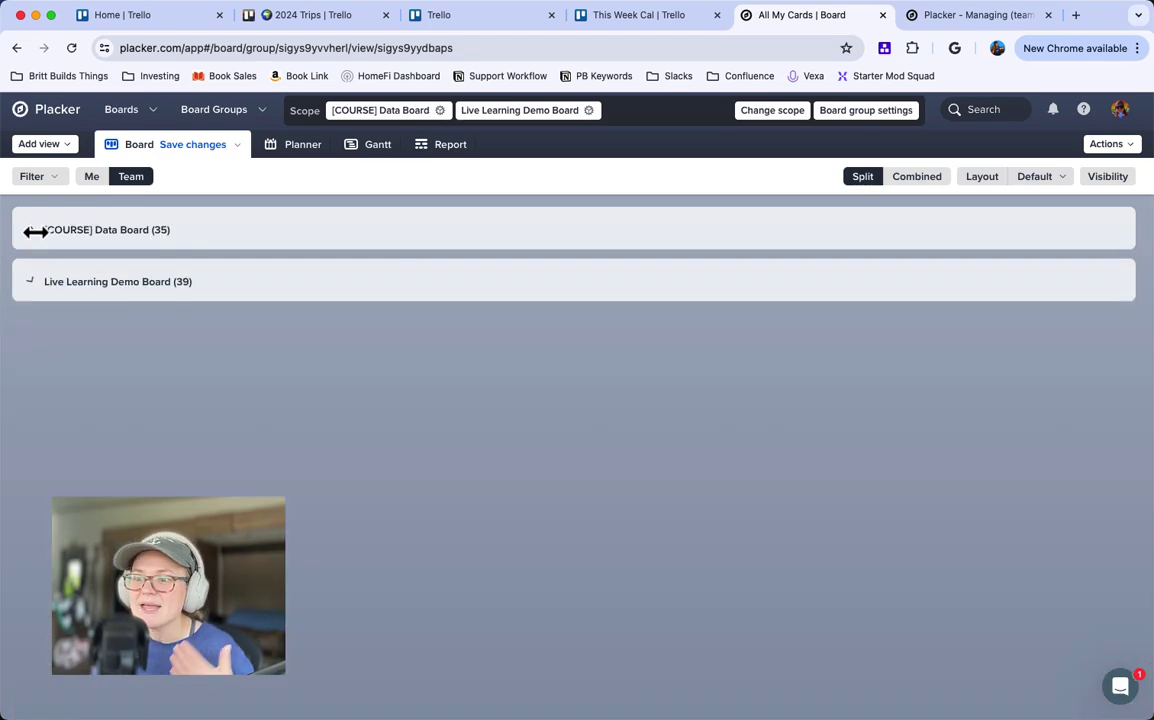
click(28, 282)
Expand [COURSE] Data Board, then combine the boards and group cards by member
click(29, 229)
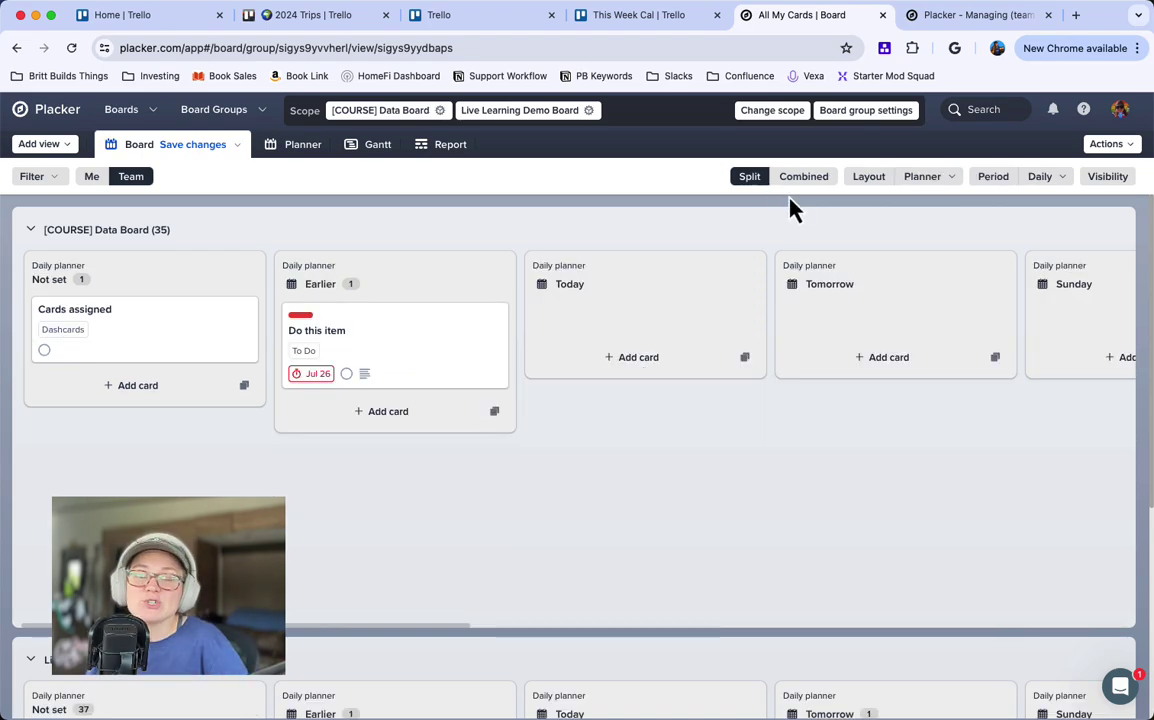
click(806, 177)
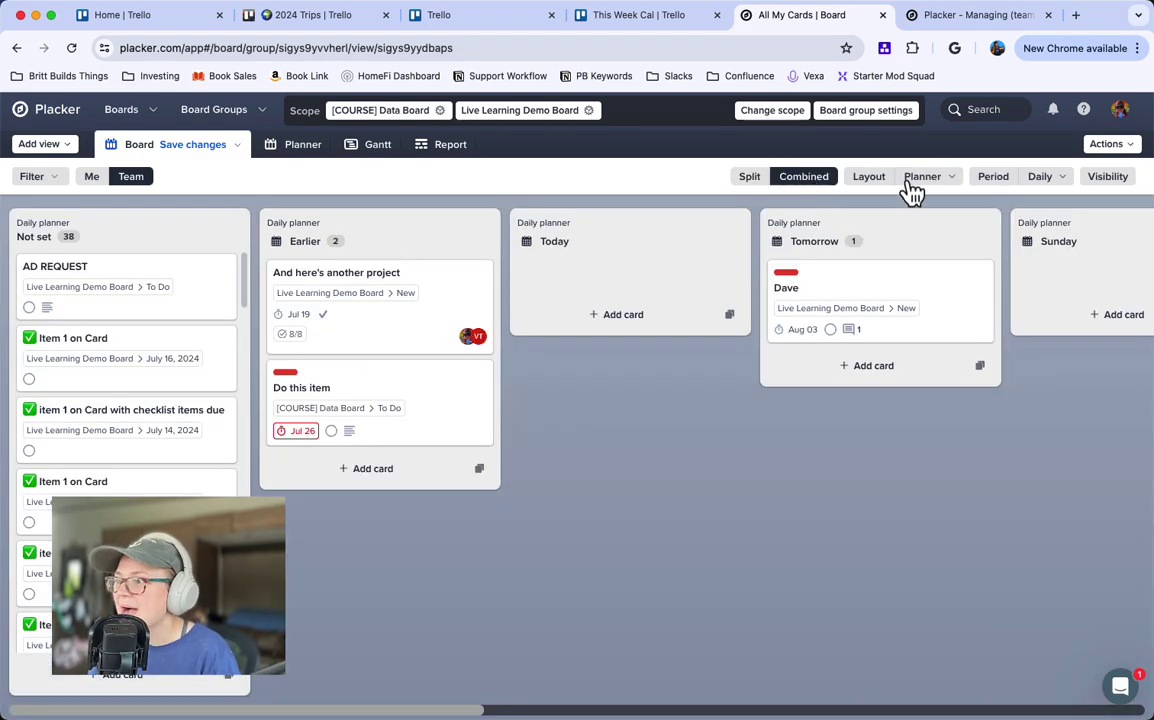
click(920, 186)
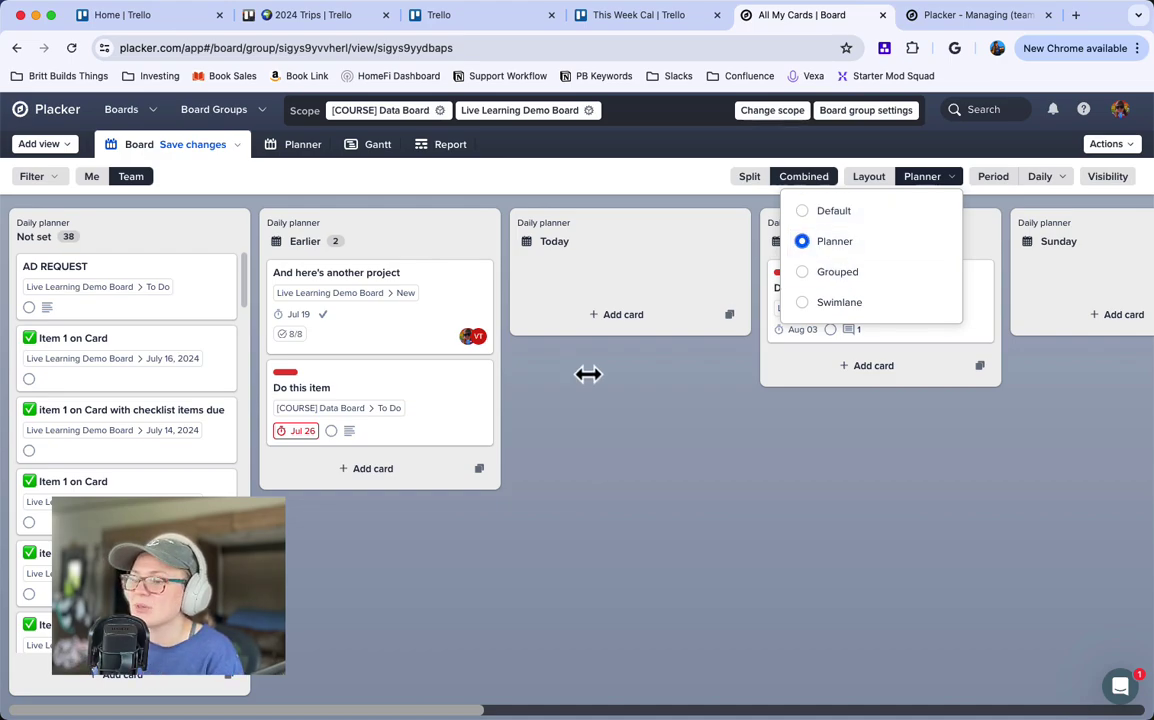
click(829, 272)
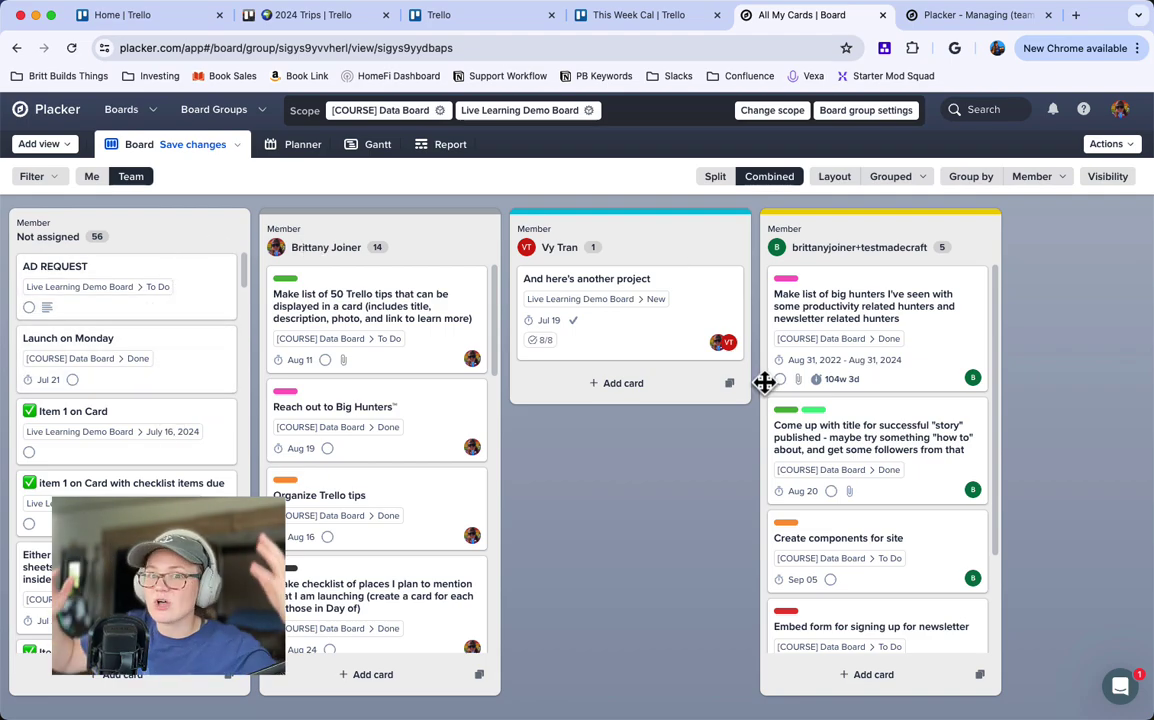
Check the layout list again, then move to the Planner and Gantt views
click(880, 182)
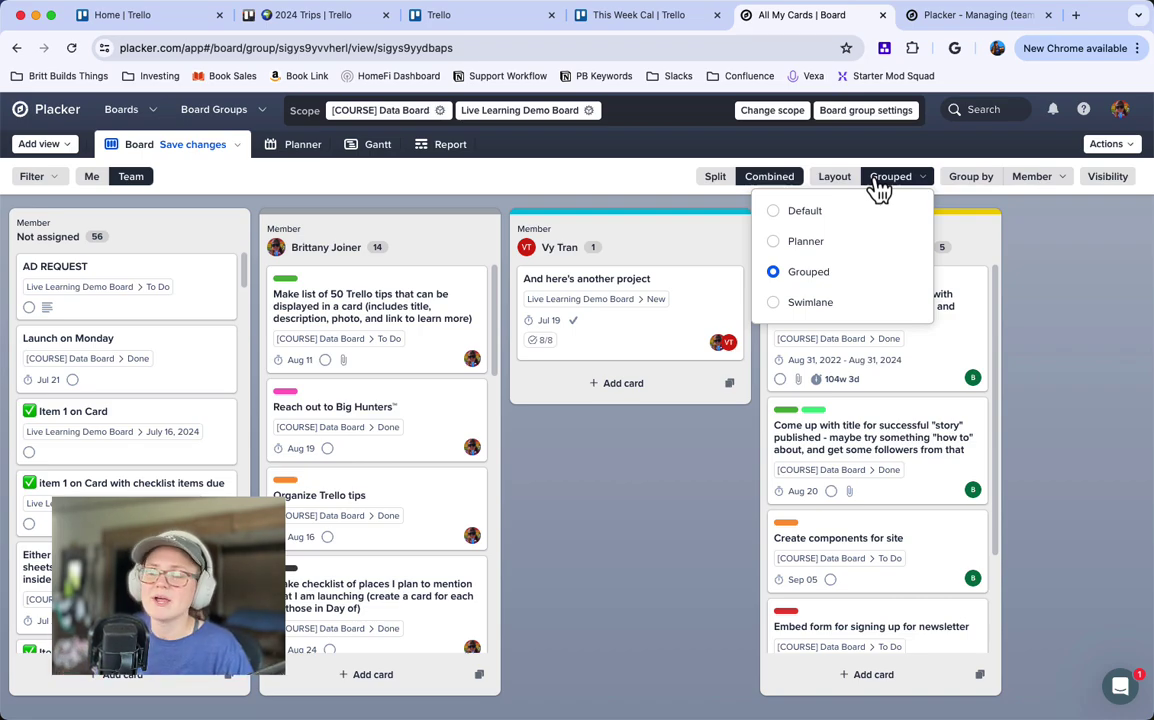
click(296, 148)
click(384, 150)
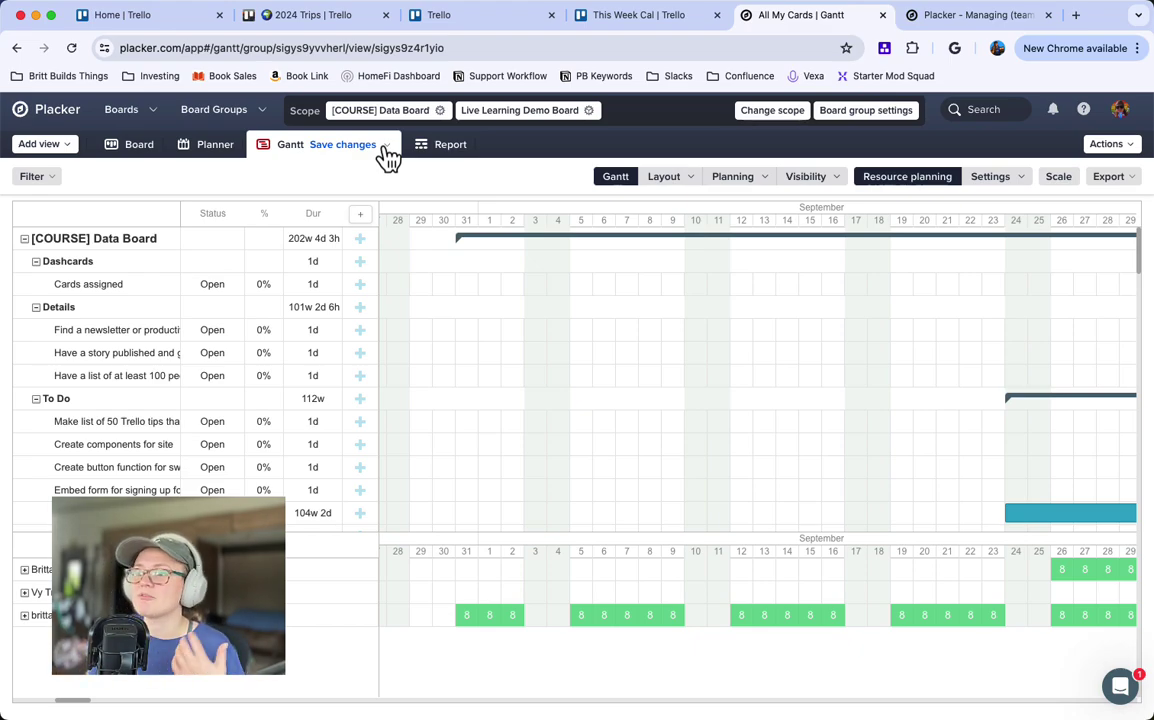
Switch from the Gantt chart to the Report and scroll to the widget examples
click(420, 152)
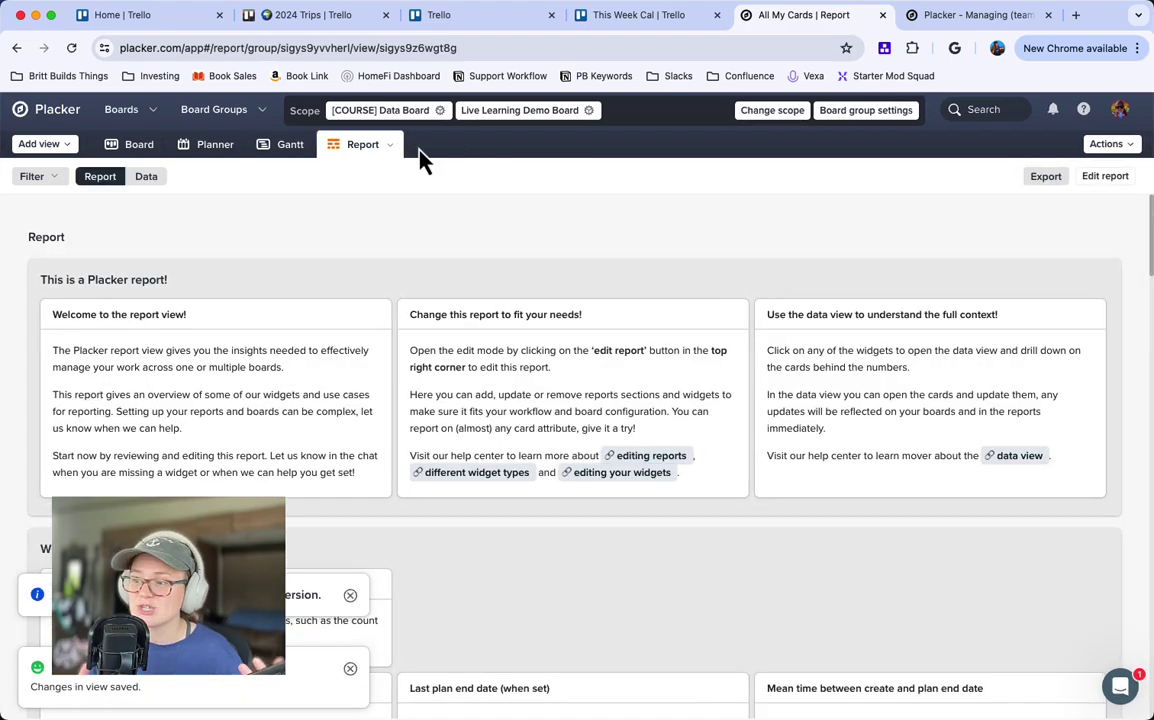
scroll(497, 390, down, 5)
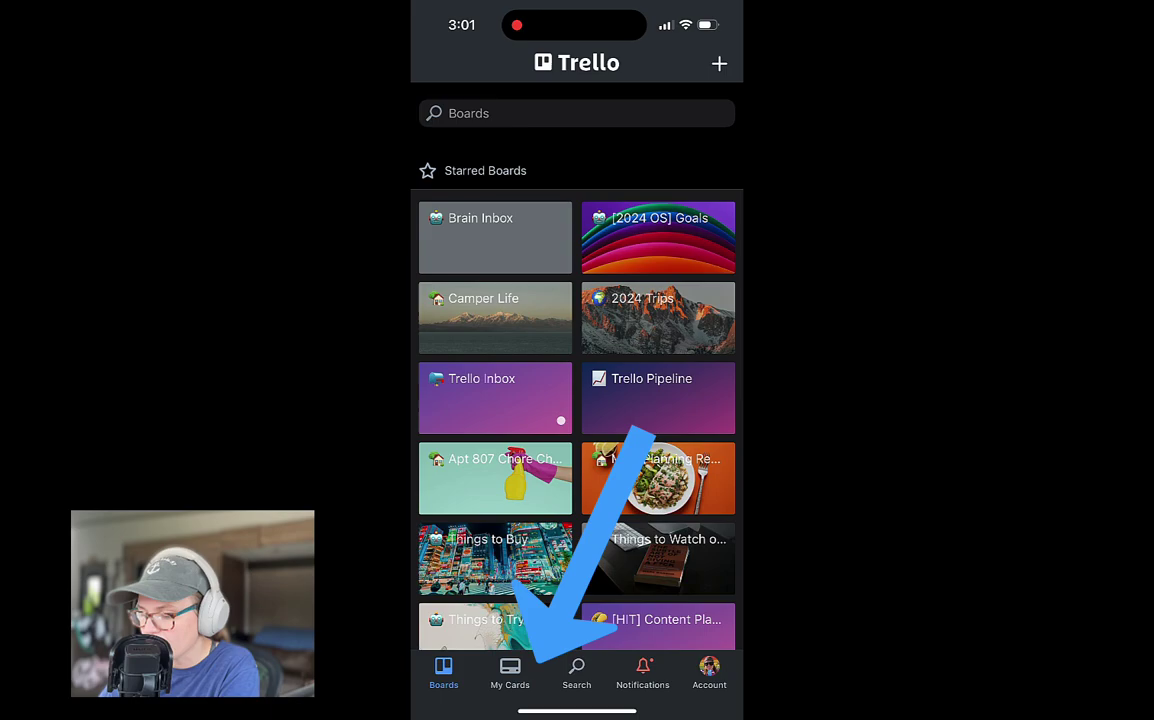
Open My Cards, scroll through the list and sort it by board
click(510, 672)
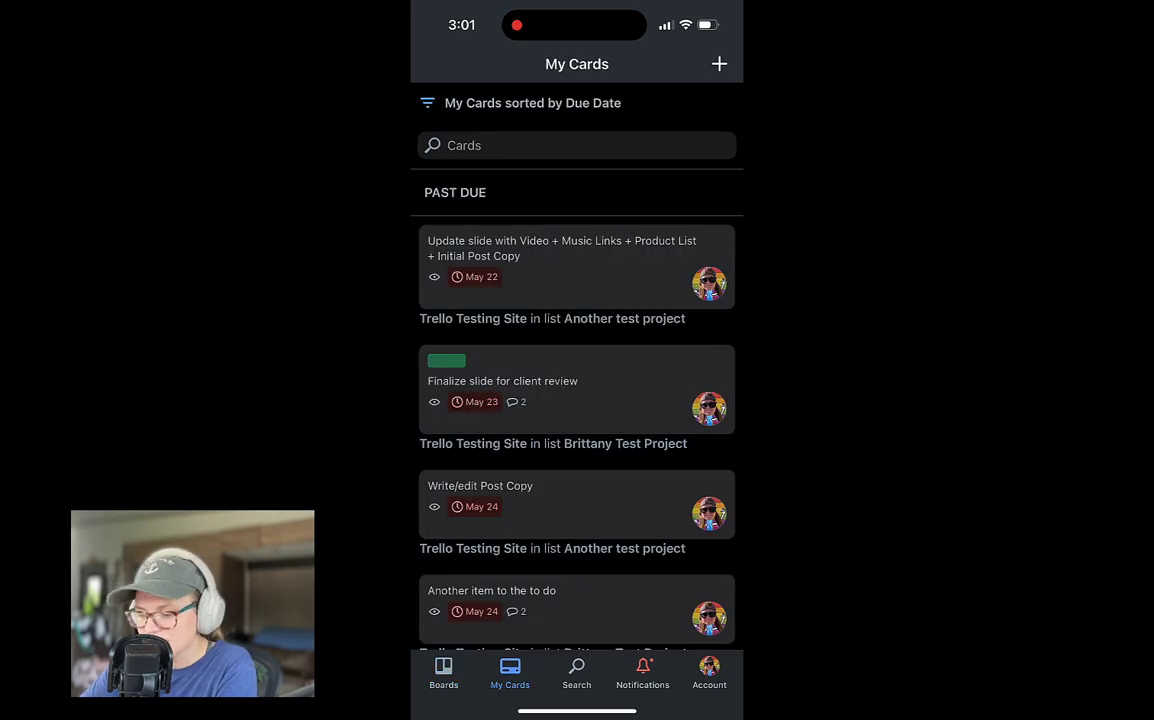
scroll(577, 400, down, 10)
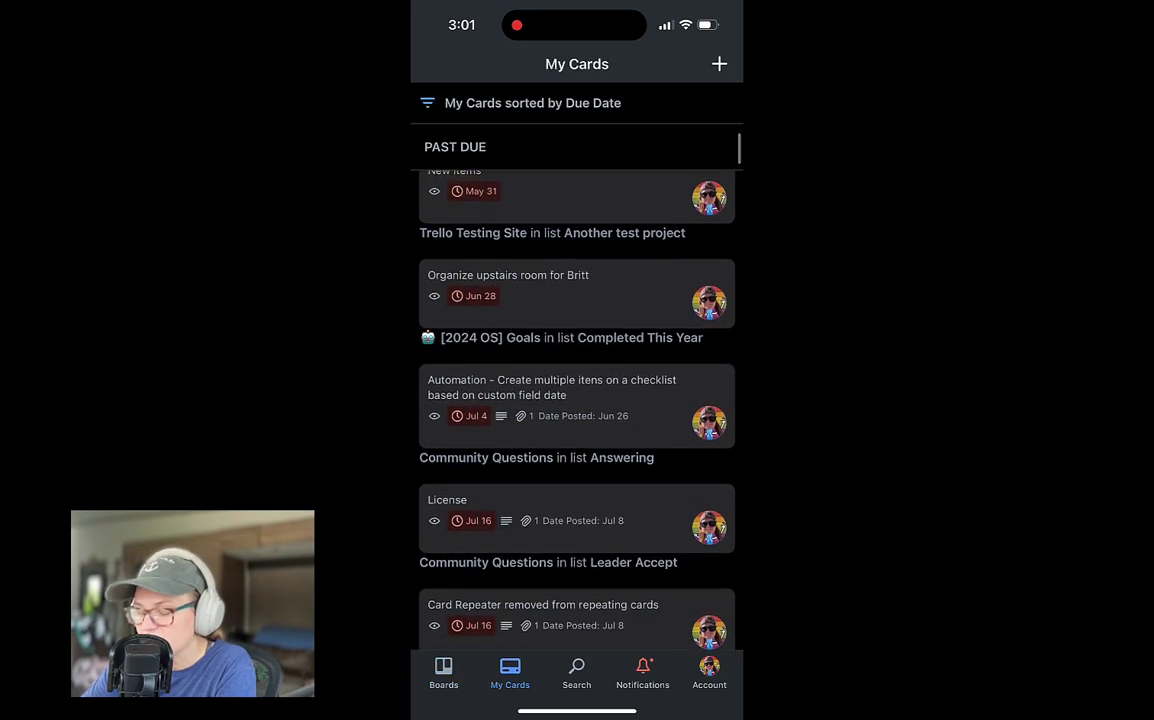
scroll(577, 400, down, 3)
scroll(577, 400, up, 15)
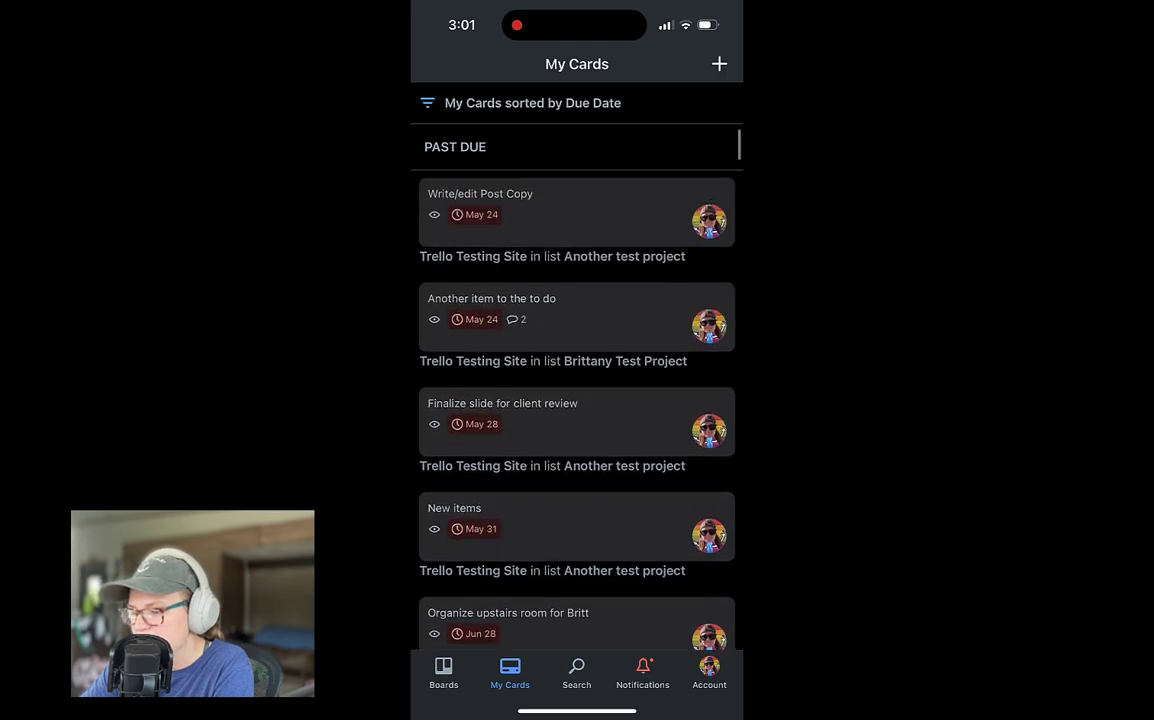
click(533, 103)
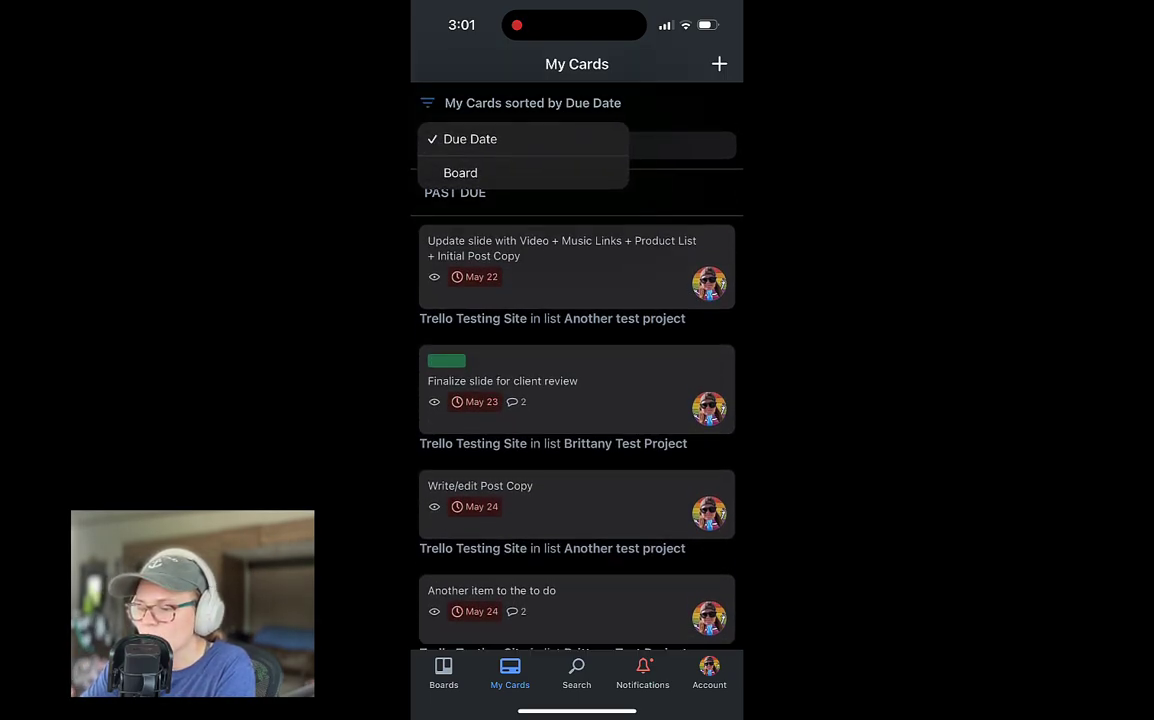
click(460, 173)
Re-sort by due date, open and close the first past-due card, then start a search
scroll(577, 400, down, 3)
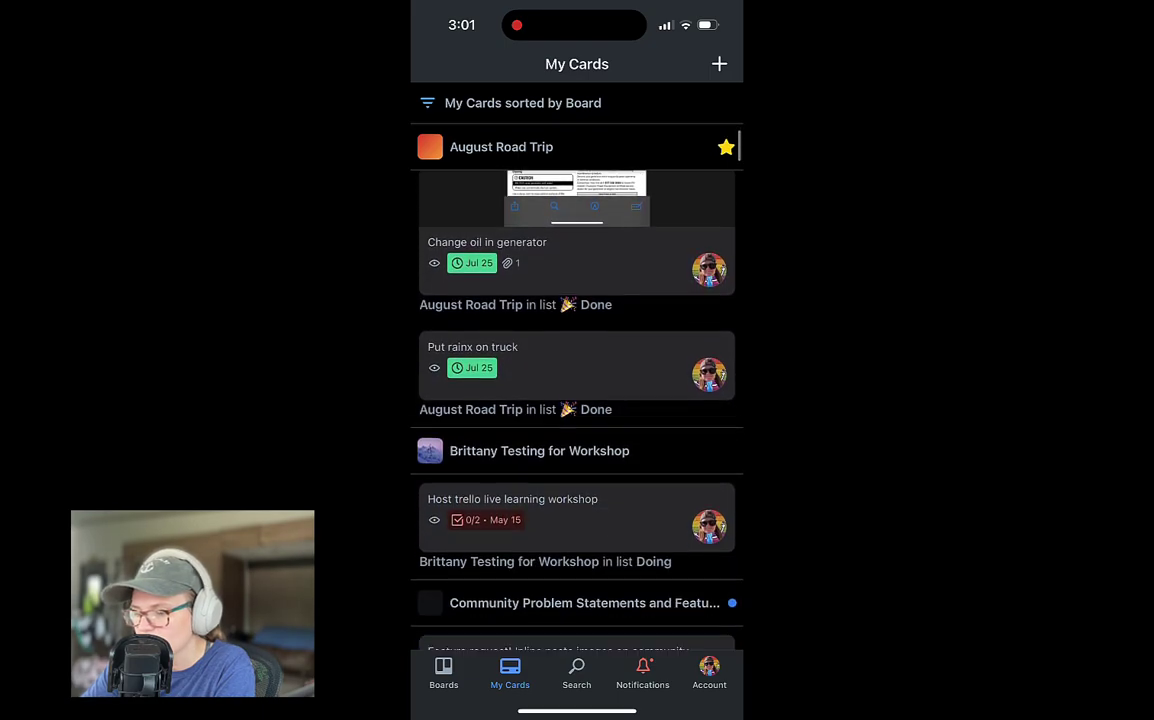
click(533, 103)
click(560, 258)
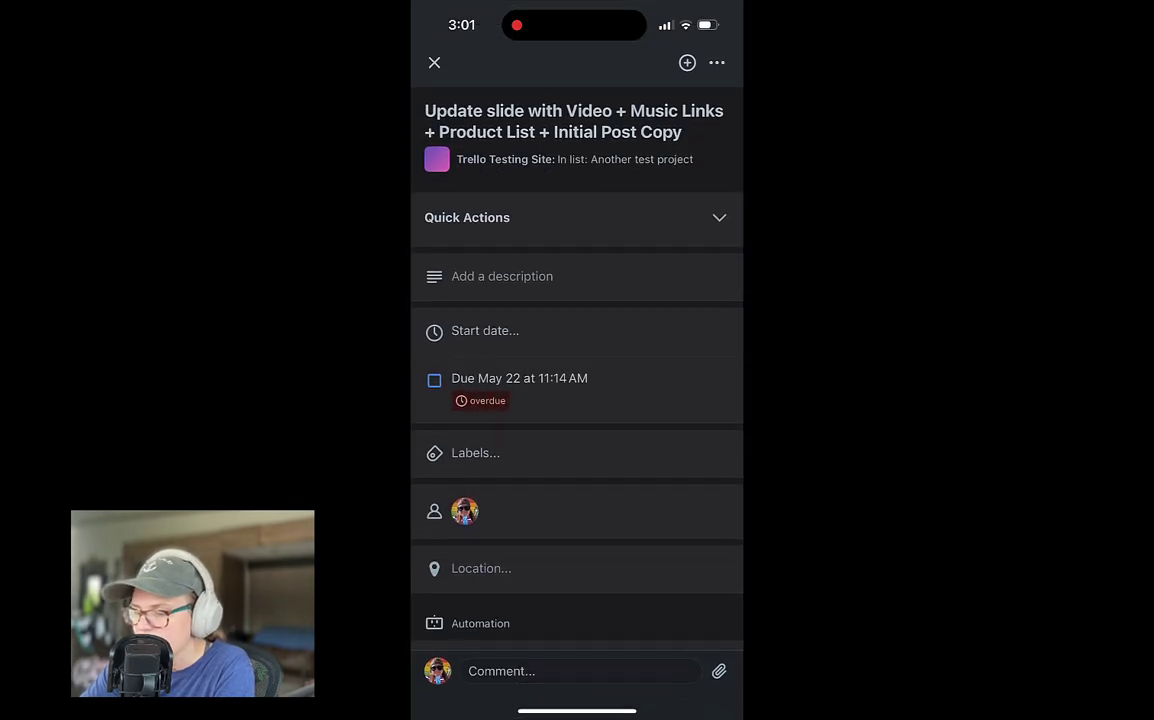
click(434, 62)
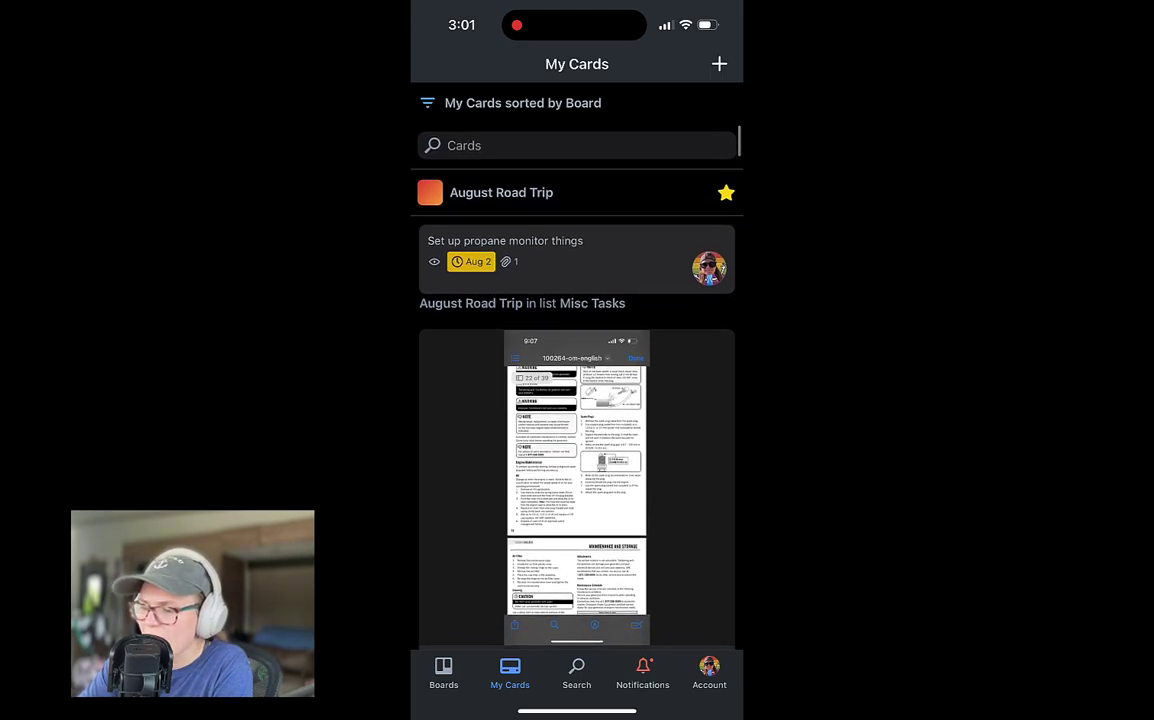
click(550, 145)
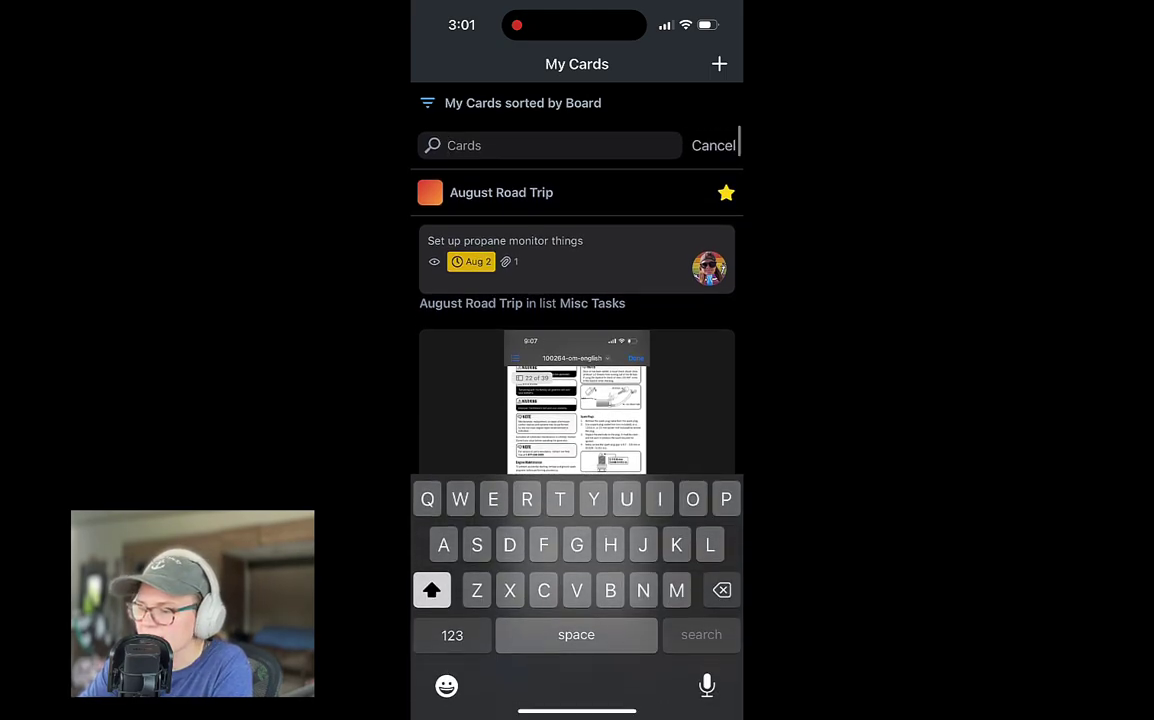
Start a new card from the + menu, defaulting to [2024 OS] Goals, Backlog list
click(719, 64)
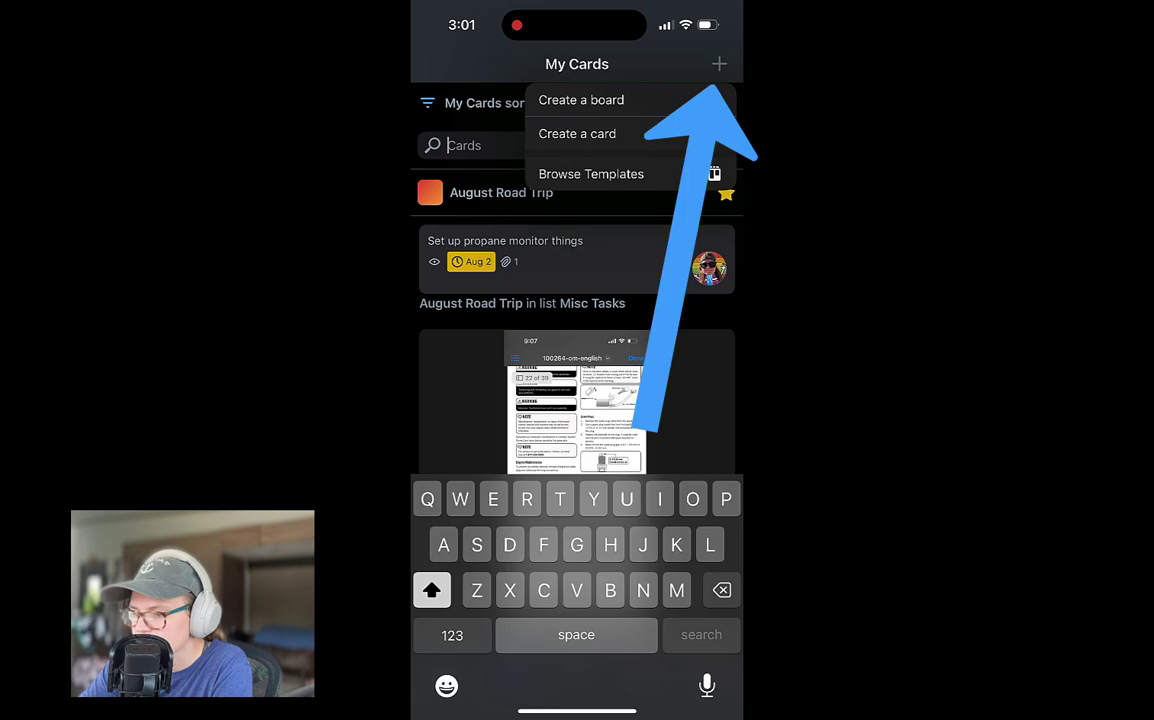
click(577, 133)
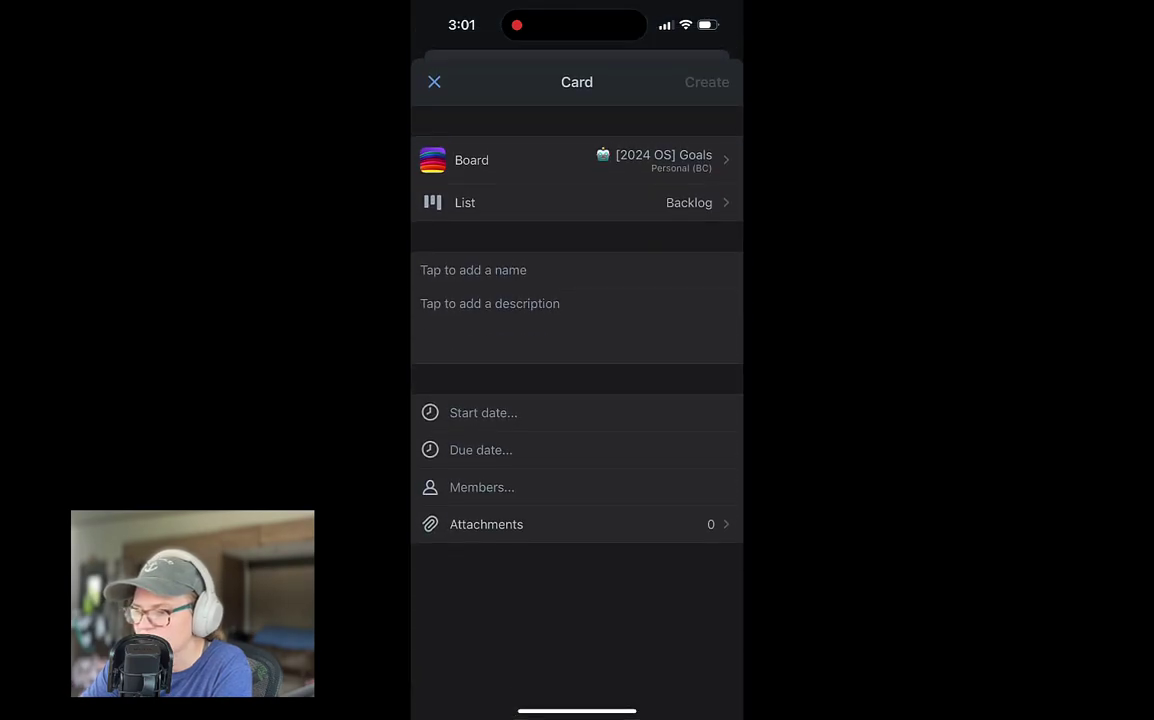